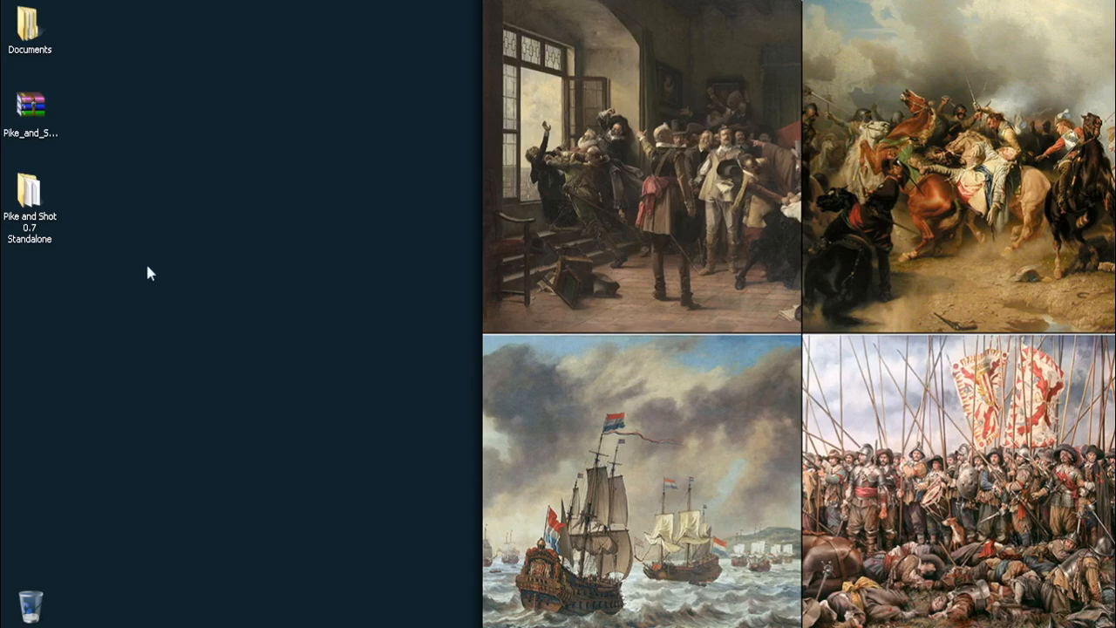
Check the properties and extraction options of Pike_and_Shot_0.7_Standalone.zip on the desktop
{"action": "left_click", "coordinate": [46, 99]}
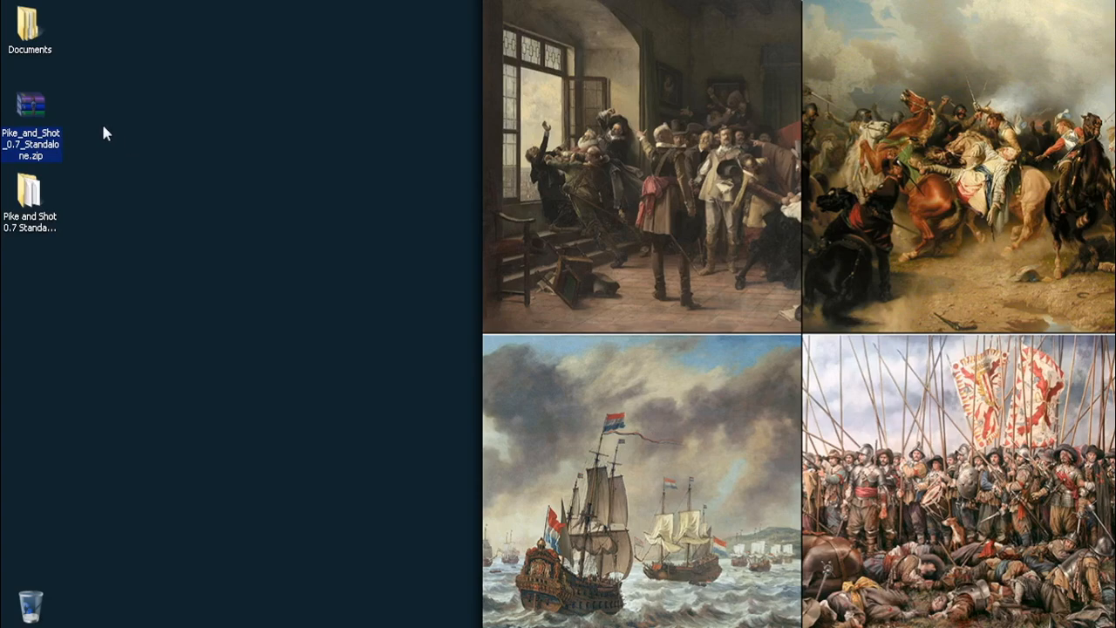
{"action": "right_click", "coordinate": [30, 106]}
{"action": "left_click", "coordinate": [70, 433]}
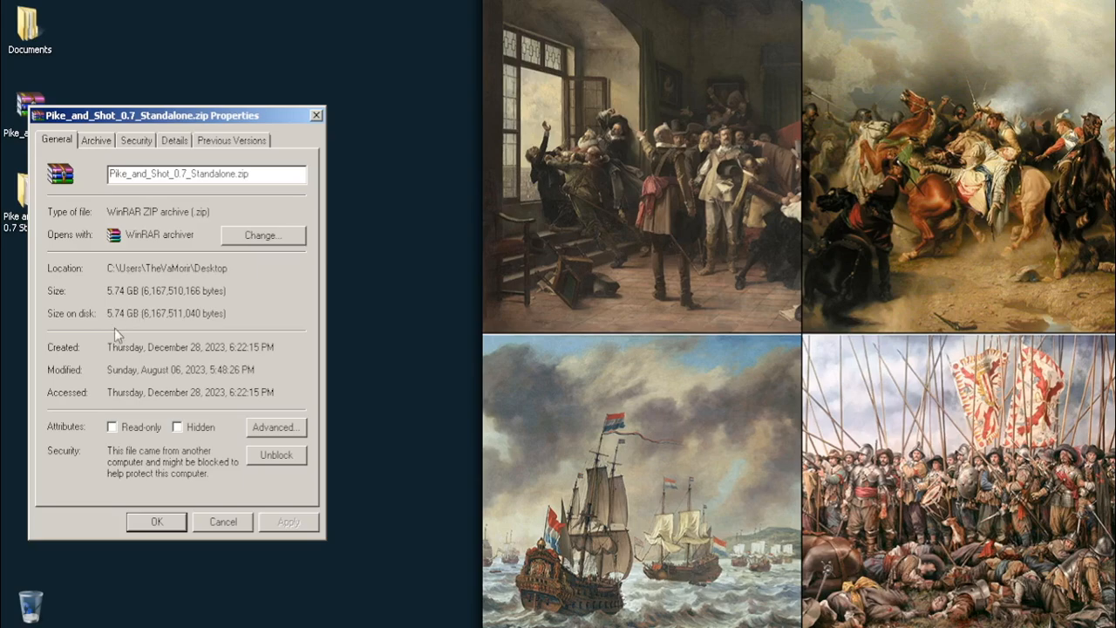
{"action": "left_click", "coordinate": [316, 115]}
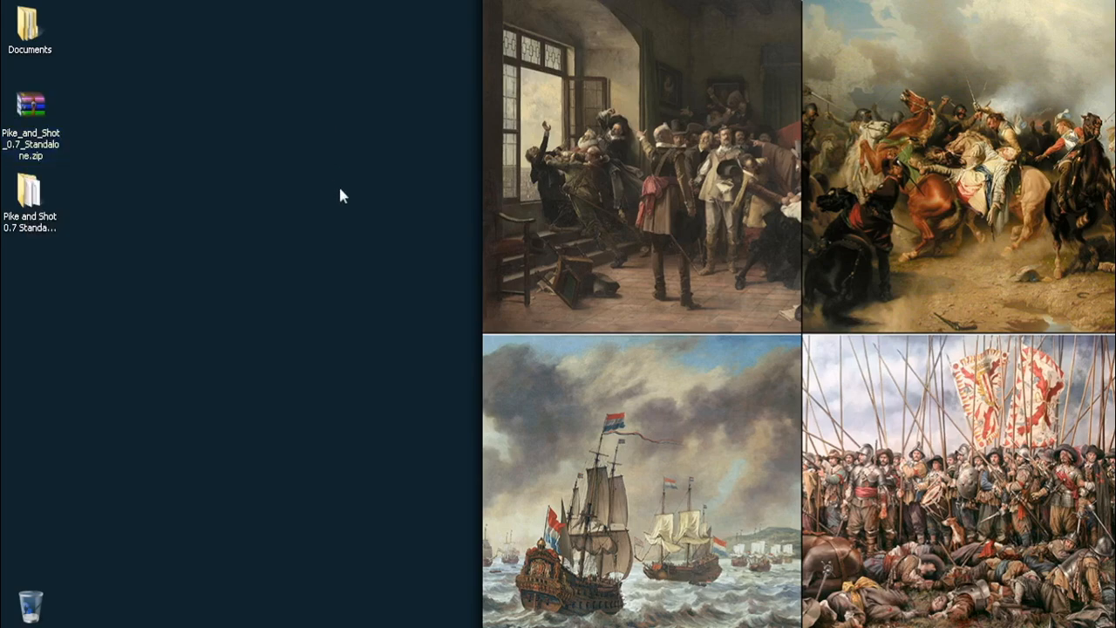
{"action": "right_click", "coordinate": [38, 141]}
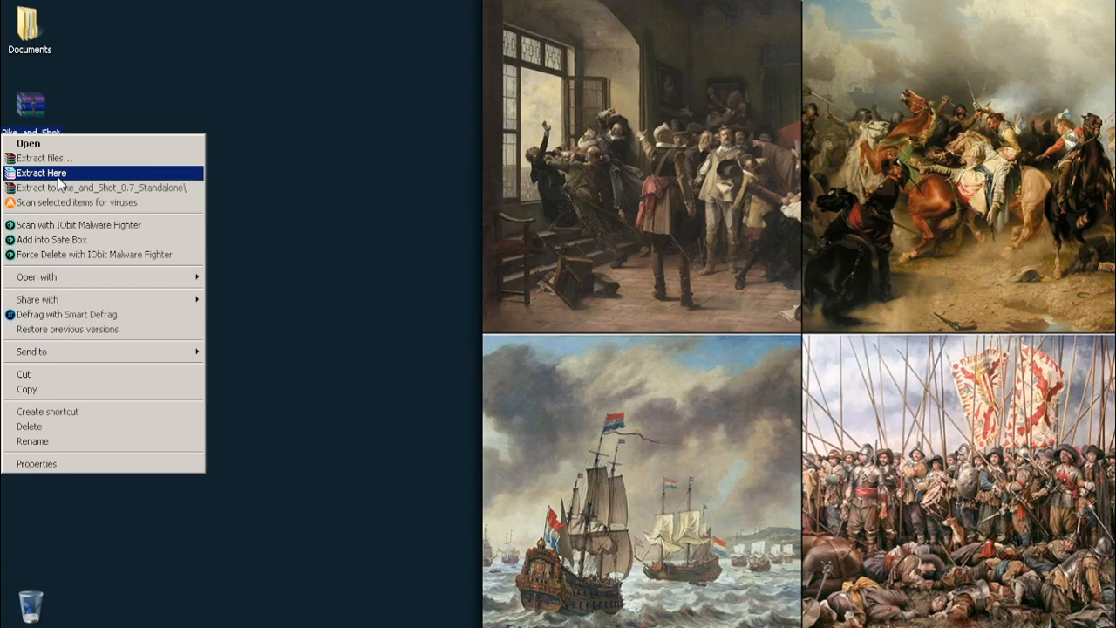
{"action": "left_click", "coordinate": [334, 295]}
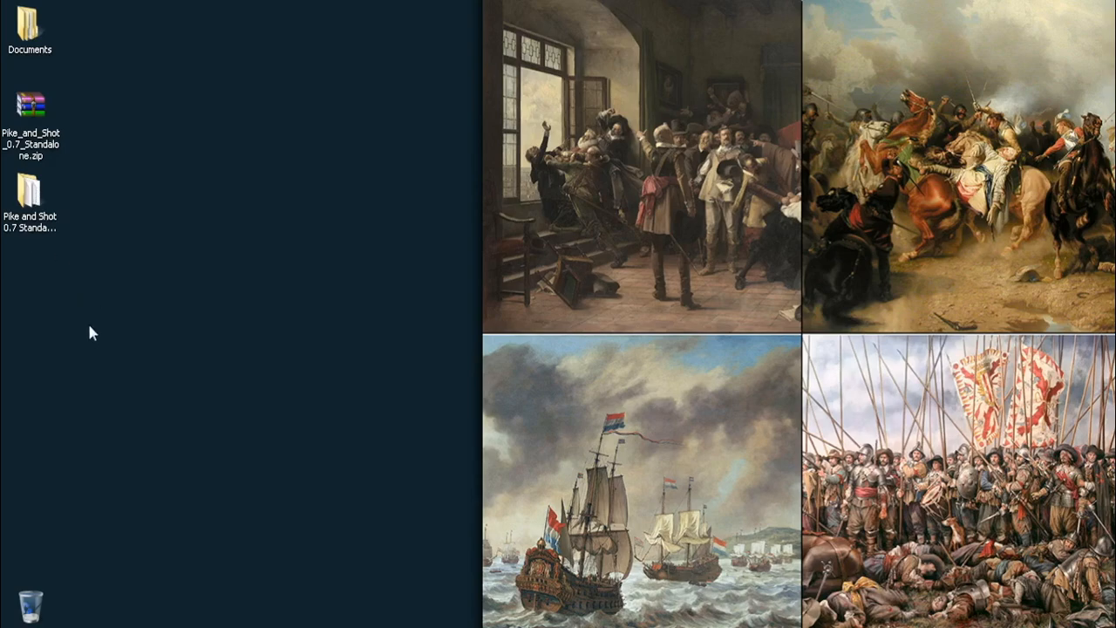
Open the extracted Pike and Shot 0.7 Standalone folder, look through its Data folder and return to the main mod folder
{"action": "double_click", "coordinate": [50, 223]}
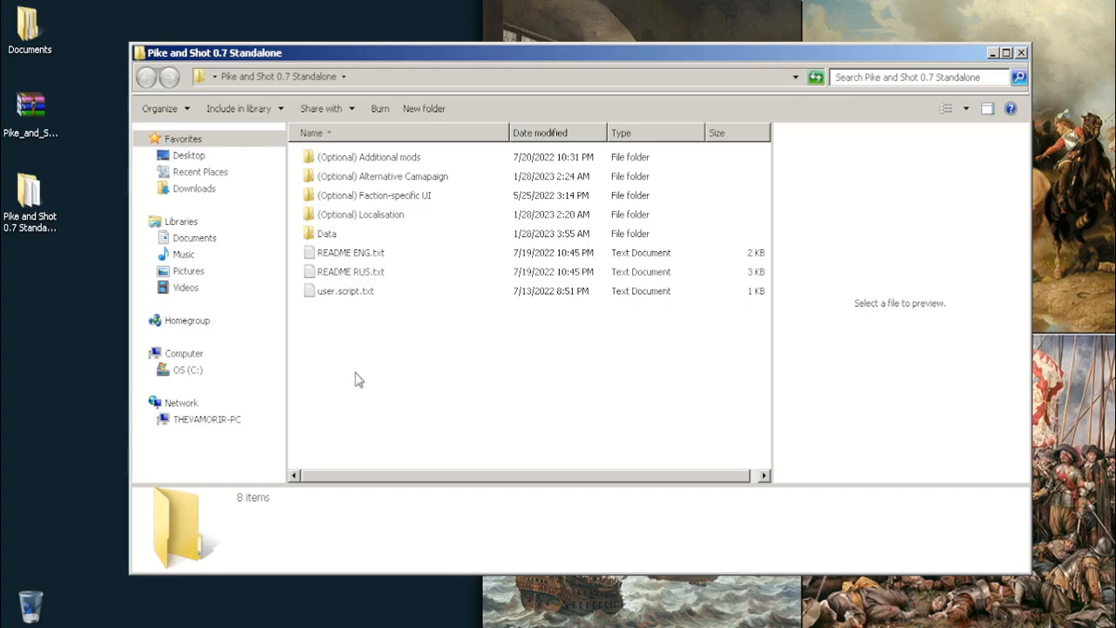
{"action": "left_click", "coordinate": [327, 239]}
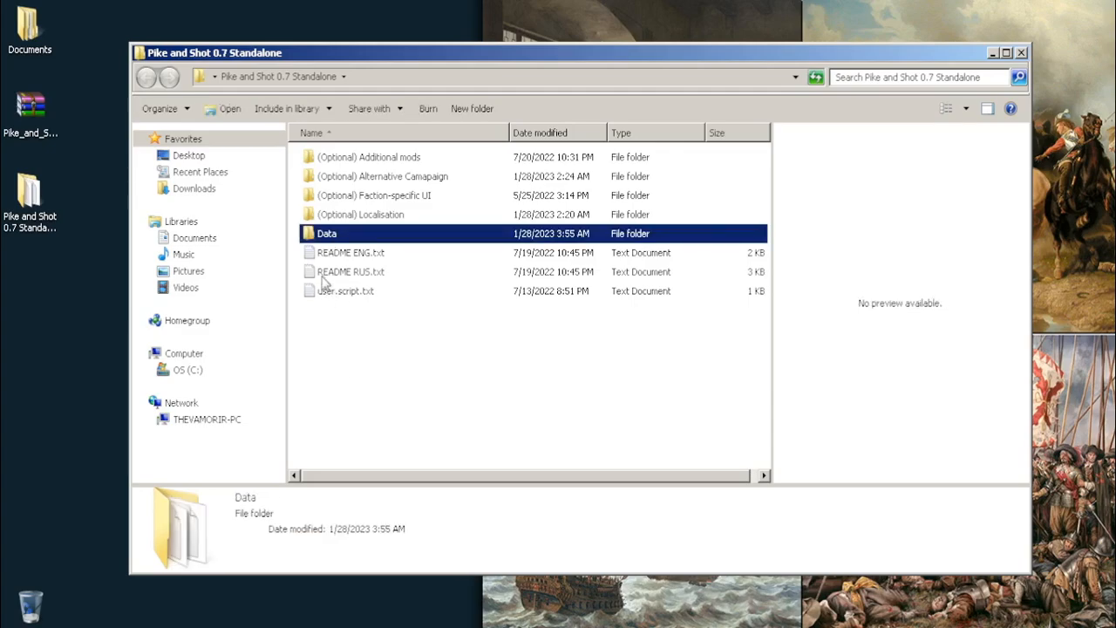
{"action": "left_click", "coordinate": [364, 367]}
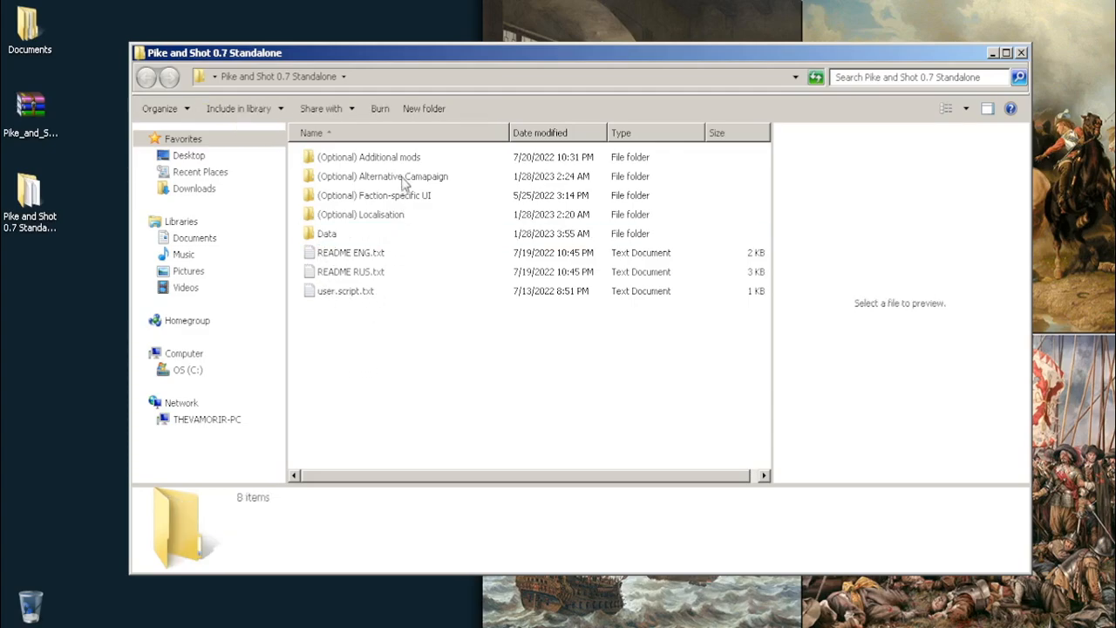
{"action": "double_click", "coordinate": [329, 237]}
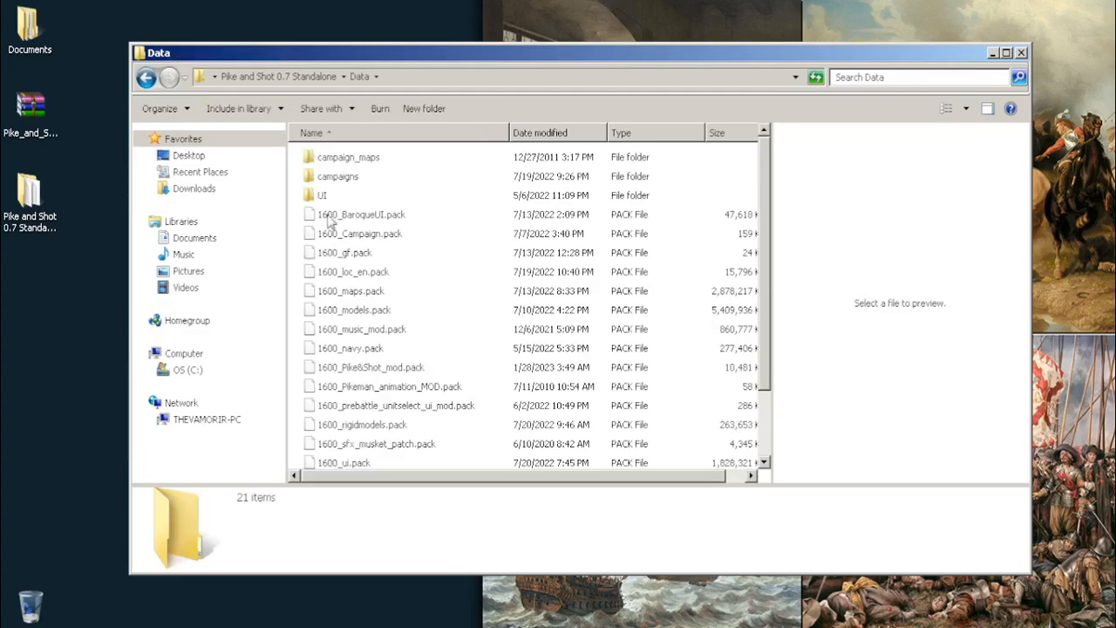
{"action": "left_click", "coordinate": [146, 77]}
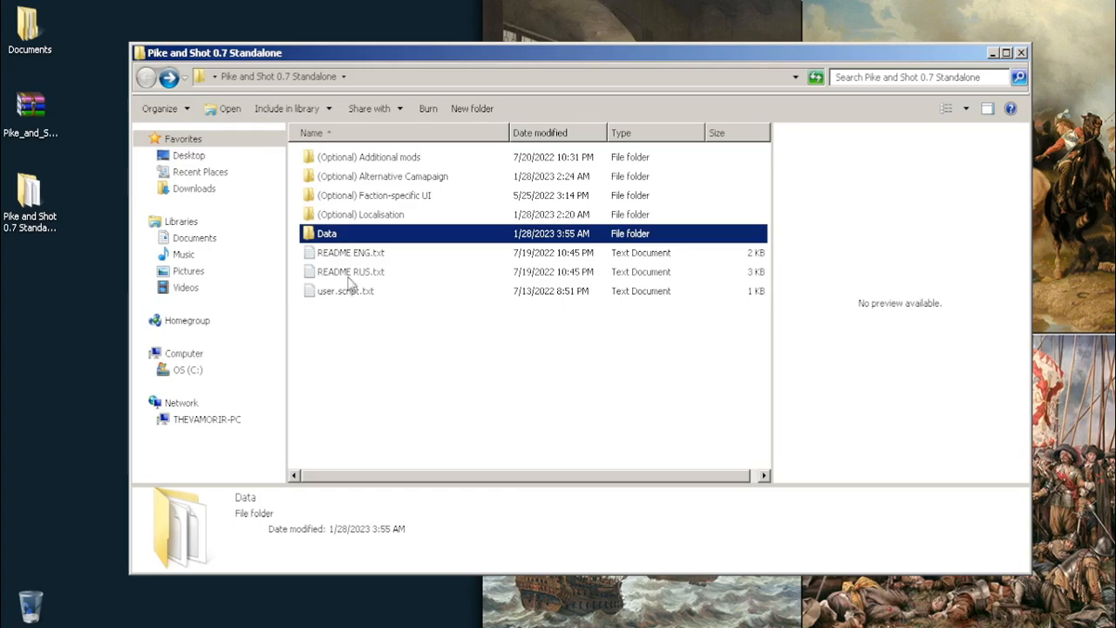
{"action": "left_click", "coordinate": [389, 339]}
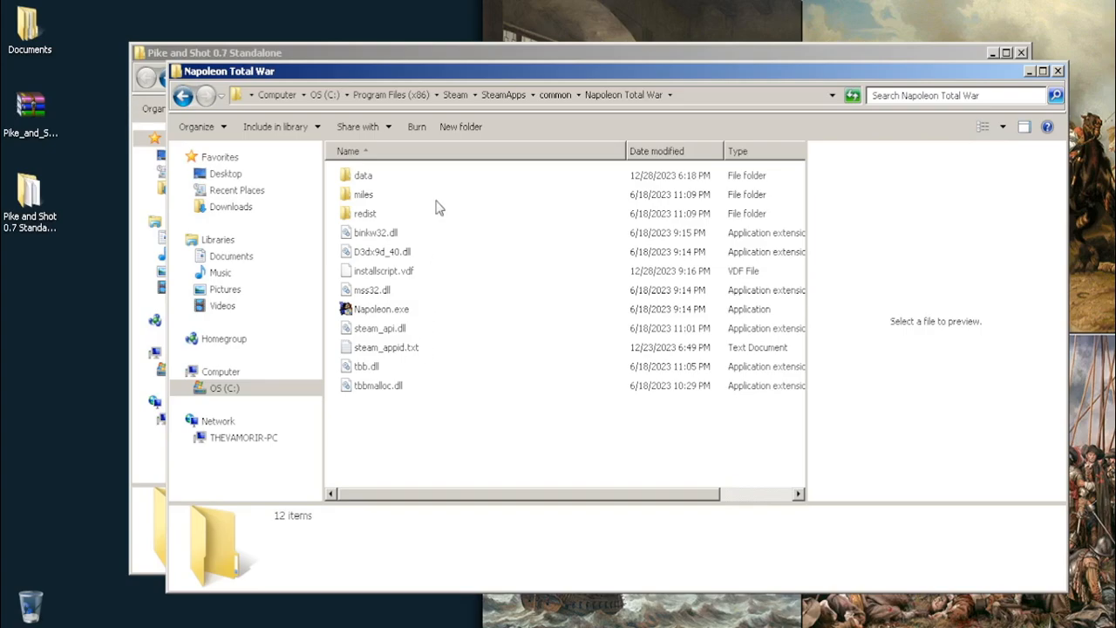
Open the data folder inside the Napoleon Total War game directory and look through its contents
{"action": "left_click", "coordinate": [365, 183]}
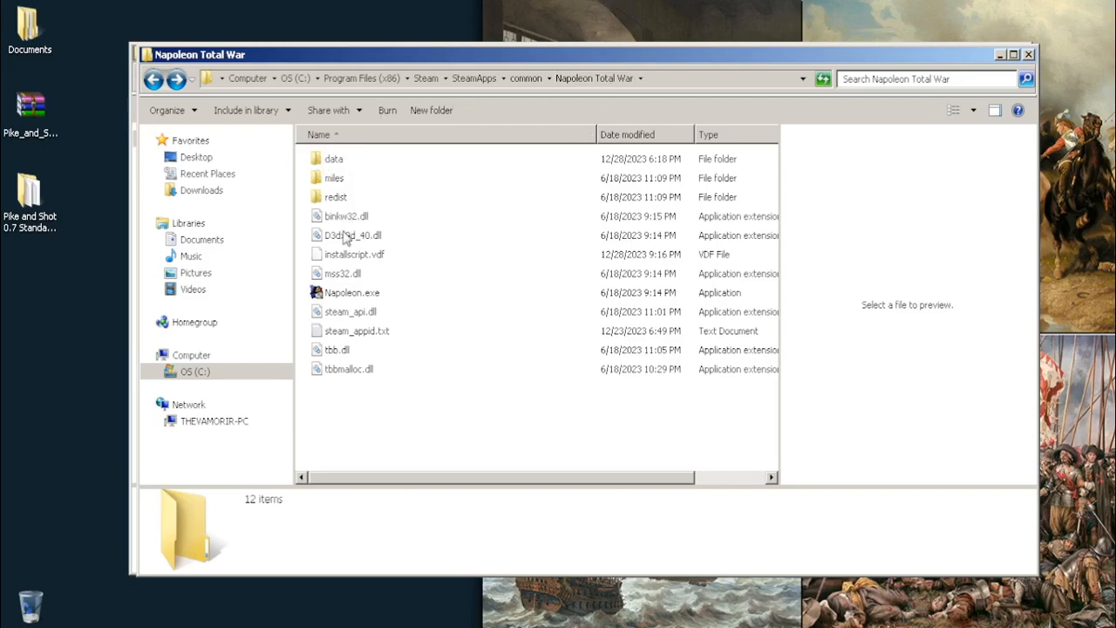
{"action": "double_click", "coordinate": [342, 162]}
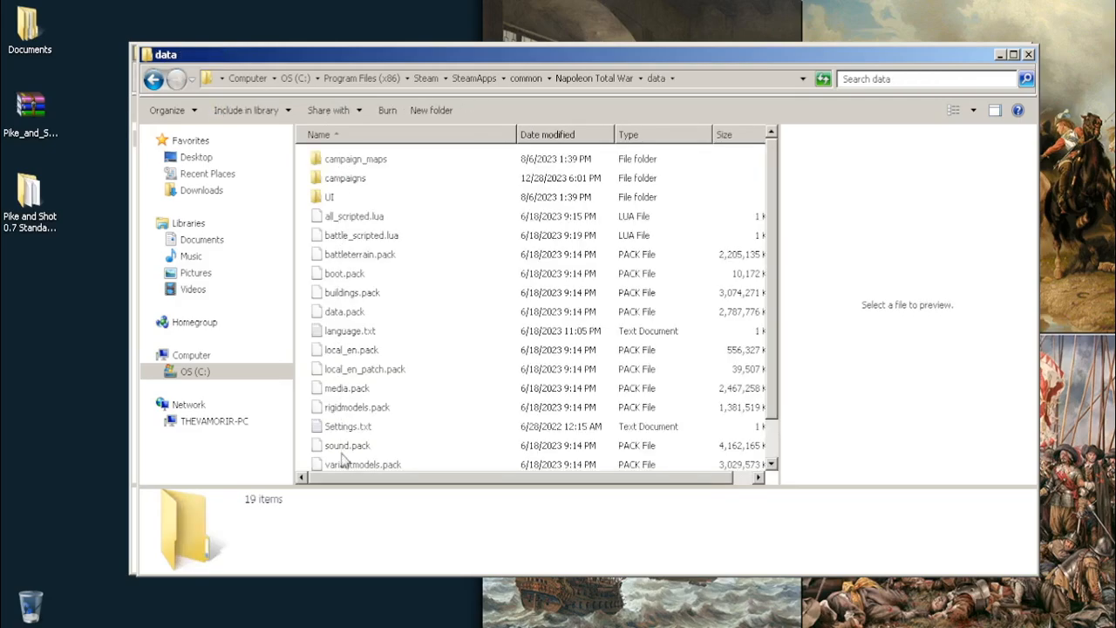
{"action": "scroll", "coordinate": [340, 253], "scroll_direction": "down", "scroll_amount": 1}
{"action": "scroll", "coordinate": [340, 275], "scroll_direction": "up", "scroll_amount": 1}
Arrange the game and mod windows so both are accessible, and open the mod's Data folder
{"action": "left_click_drag", "start_coordinate": [278, 87], "coordinate": [428, 208]}
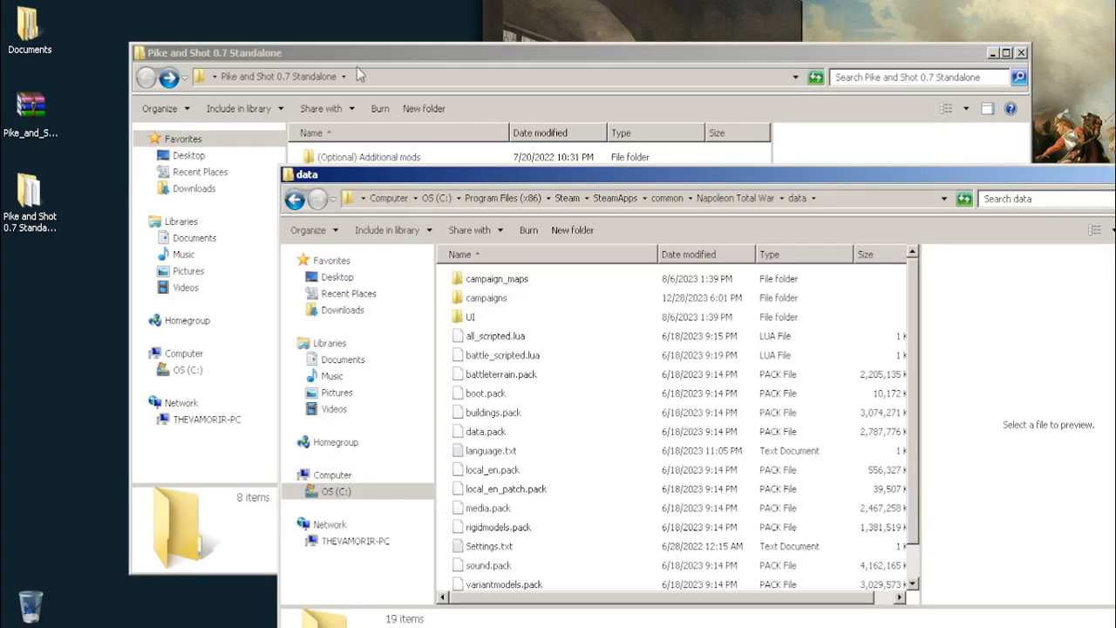
{"action": "left_click_drag", "start_coordinate": [357, 64], "coordinate": [238, 27]}
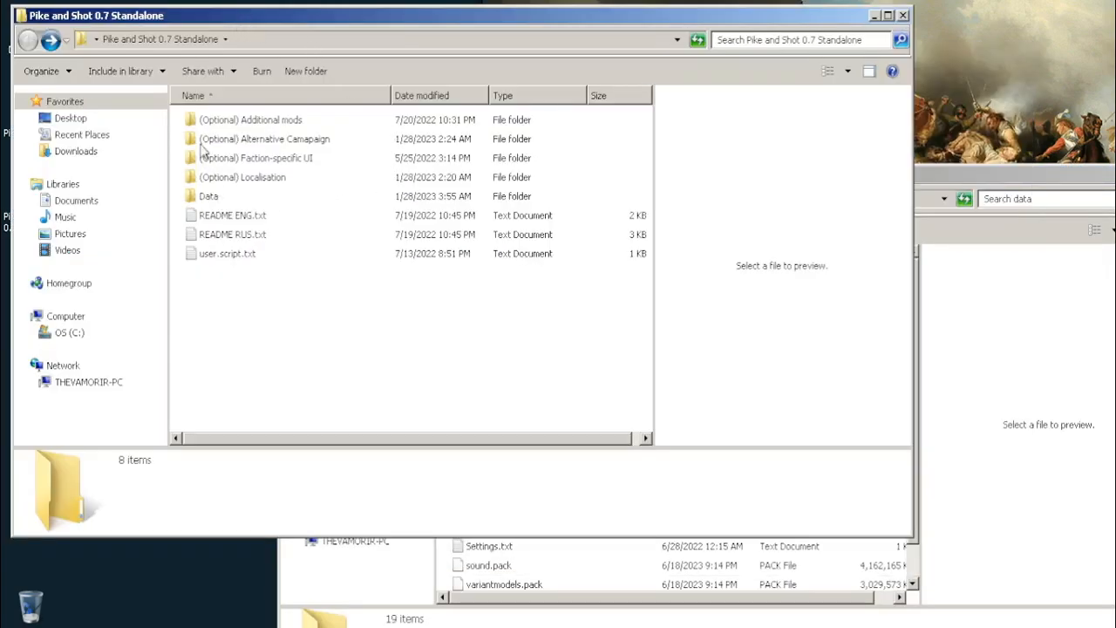
{"action": "double_click", "coordinate": [208, 202]}
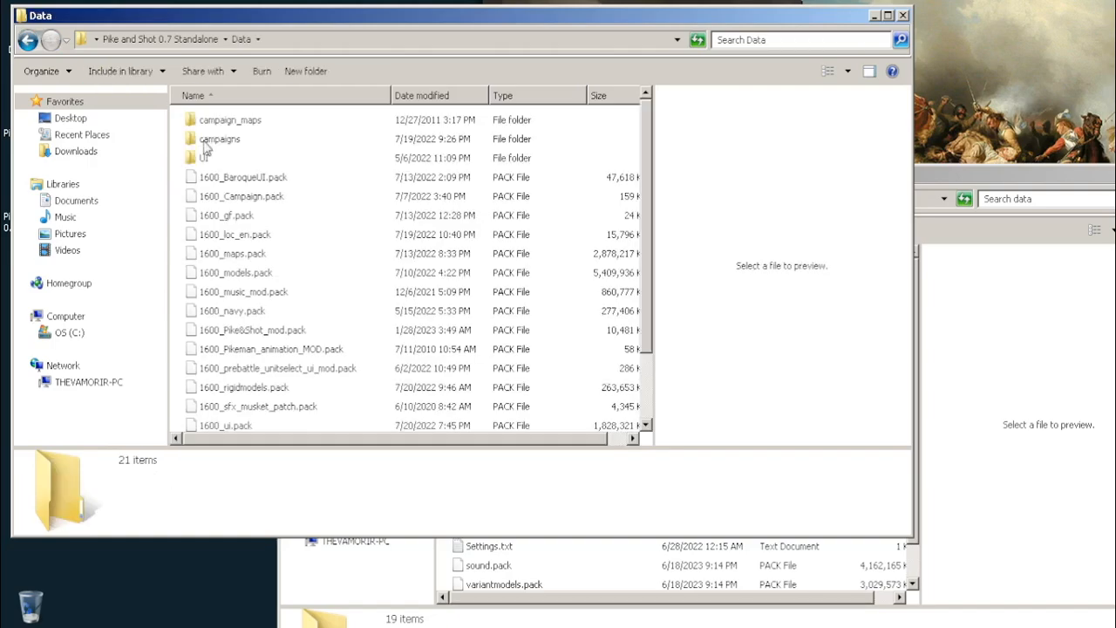
{"action": "scroll", "coordinate": [234, 244], "scroll_direction": "down", "scroll_amount": 1}
{"action": "scroll", "coordinate": [234, 244], "scroll_direction": "up", "scroll_amount": 1}
Open the campaign_maps folder in both the game's data directory and the mod's Data directory
{"action": "left_click", "coordinate": [992, 187]}
{"action": "double_click", "coordinate": [497, 281]}
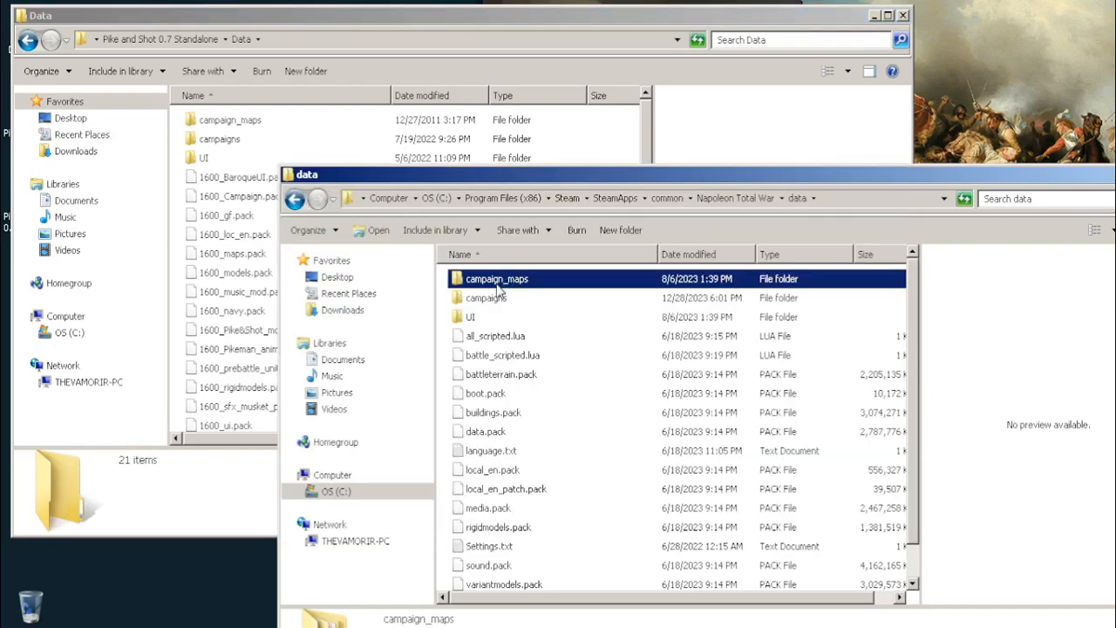
{"action": "double_click", "coordinate": [206, 121]}
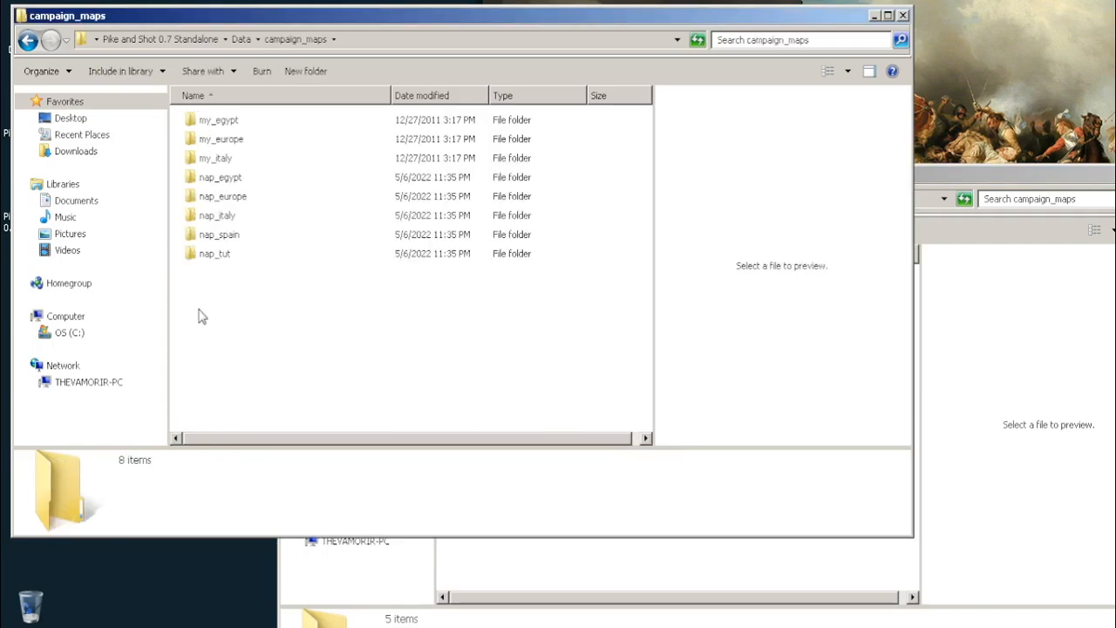
Move all folders from the mod's campaign_maps into the game's campaign_maps, merging existing folders and replacing all conflicting files
{"action": "left_click_drag", "start_coordinate": [199, 308], "coordinate": [465, 561]}
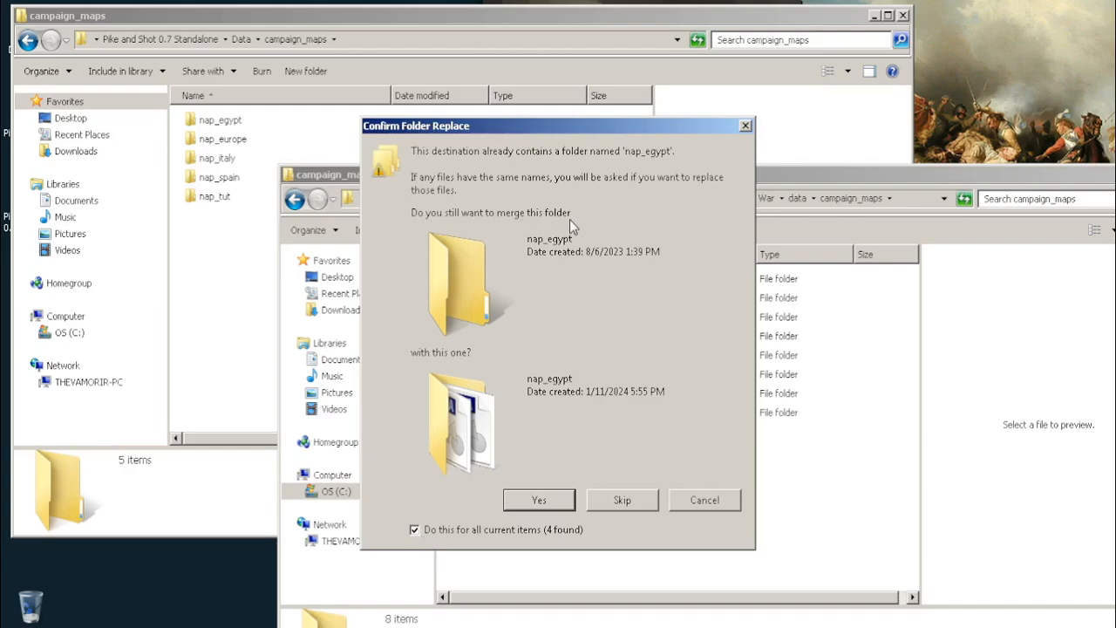
{"action": "left_click", "coordinate": [563, 502]}
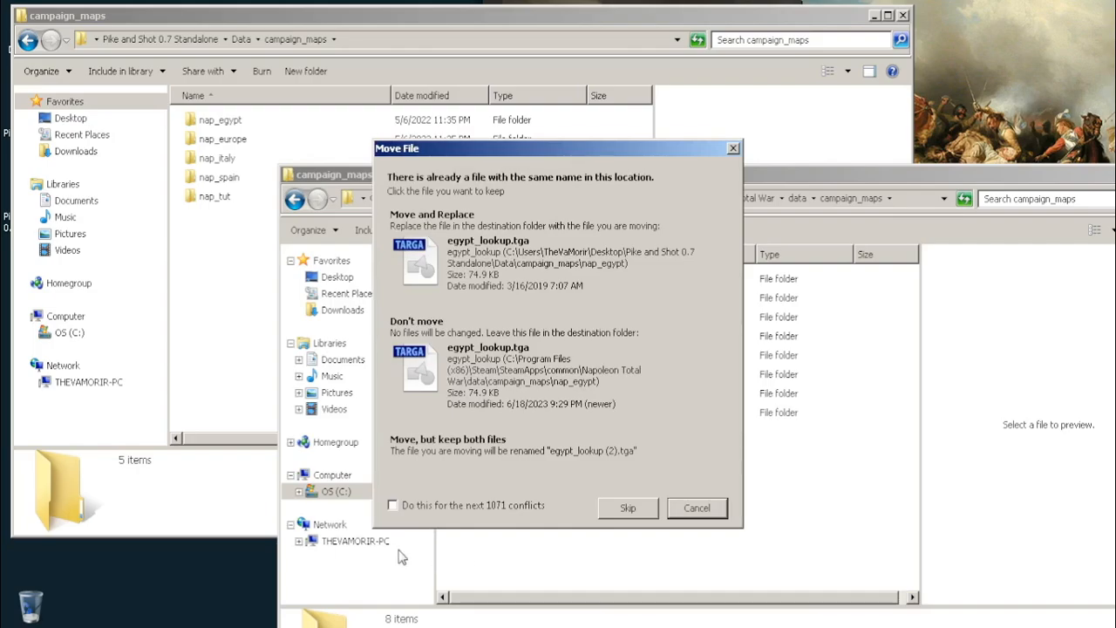
{"action": "left_click", "coordinate": [393, 505]}
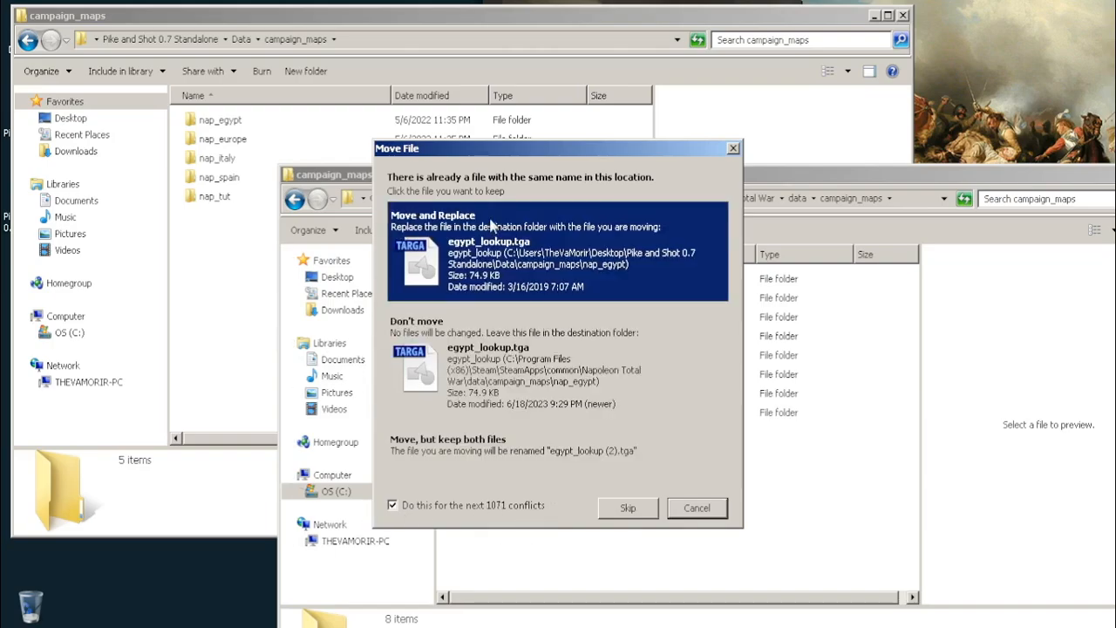
{"action": "left_click", "coordinate": [399, 228]}
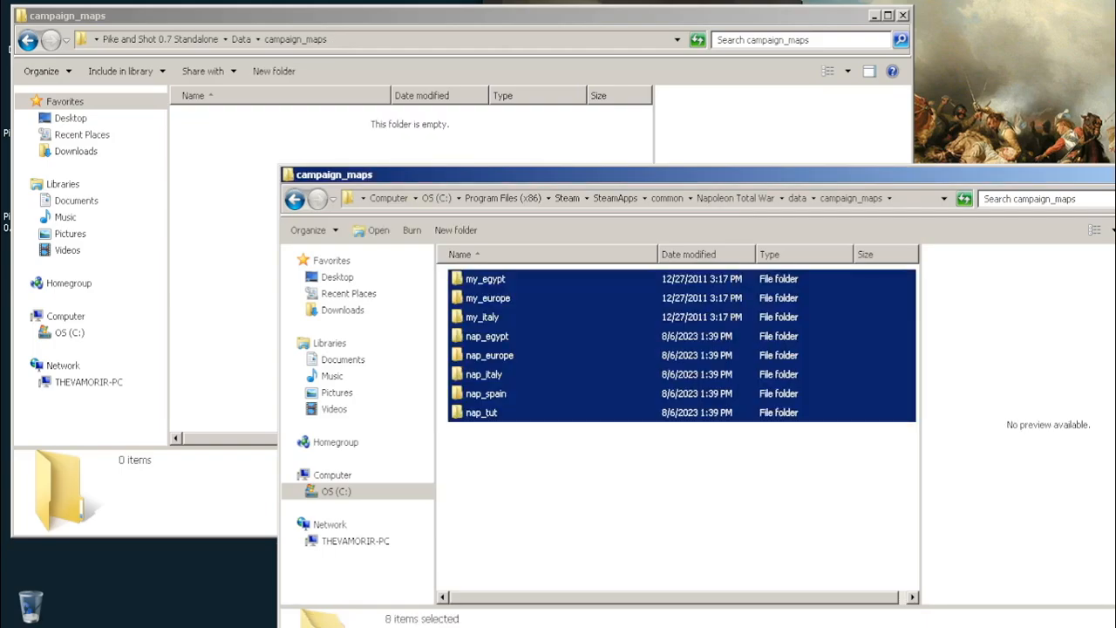
{"action": "left_click", "coordinate": [496, 484]}
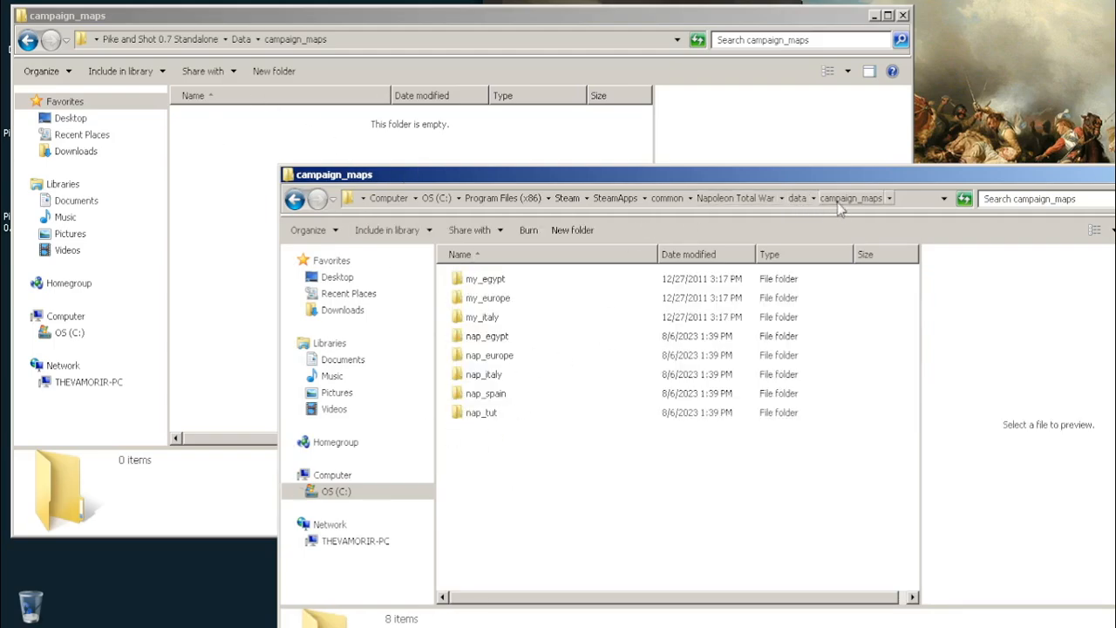
Return to the data folder in both windows and open the campaigns folder in each
{"action": "left_click", "coordinate": [295, 200]}
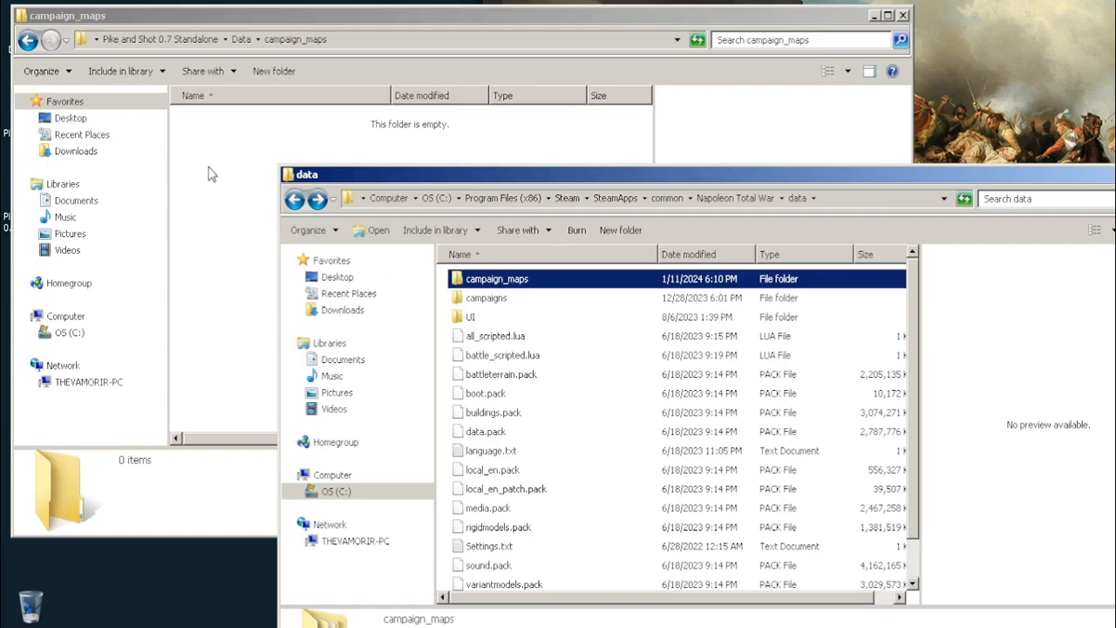
{"action": "left_click", "coordinate": [214, 175]}
{"action": "left_click", "coordinate": [27, 40]}
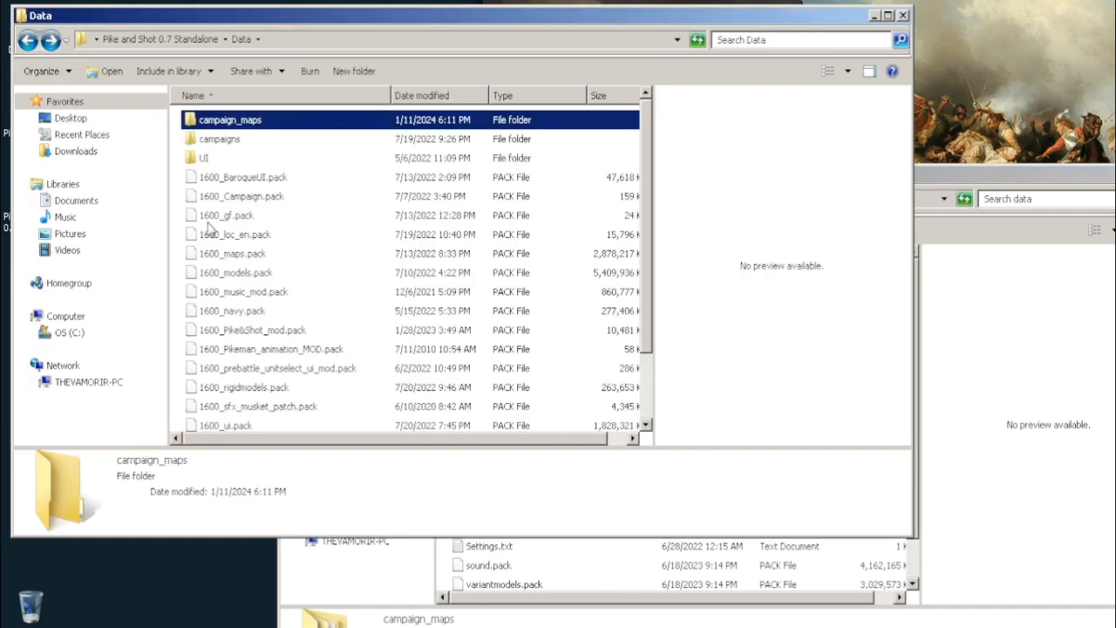
{"action": "double_click", "coordinate": [208, 139]}
{"action": "left_click", "coordinate": [947, 171]}
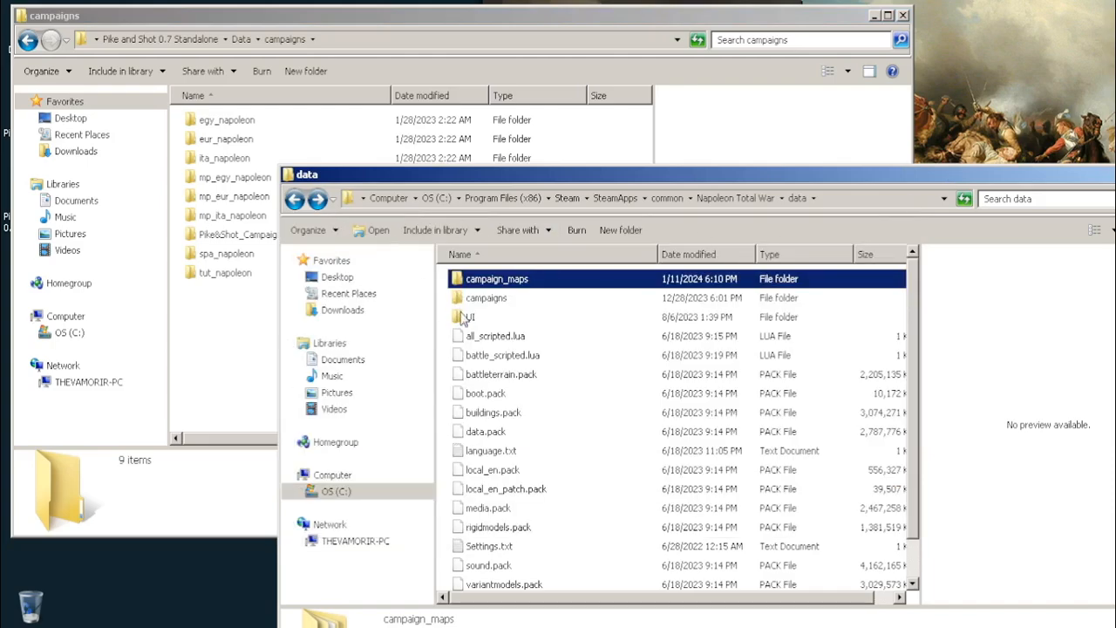
{"action": "left_click", "coordinate": [485, 300]}
{"action": "double_click", "coordinate": [486, 299]}
Move all folders from the mod's campaigns into the game's campaigns, merging existing folders and replacing all conflicting files
{"action": "left_click_drag", "start_coordinate": [202, 328], "coordinate": [262, 120]}
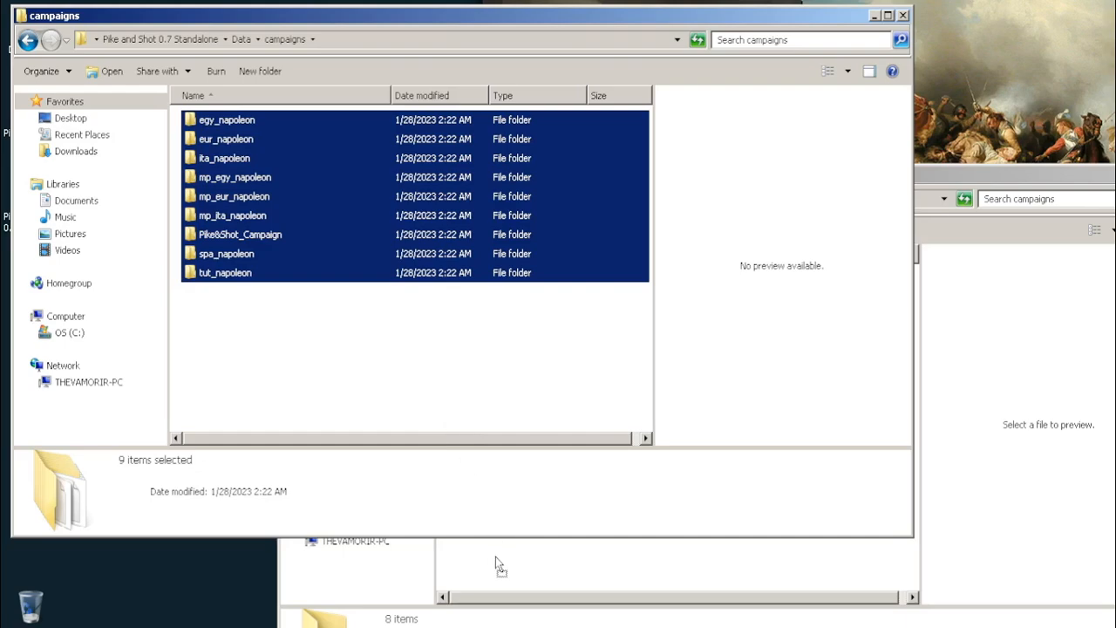
{"action": "left_click_drag", "start_coordinate": [496, 556], "coordinate": [496, 558]}
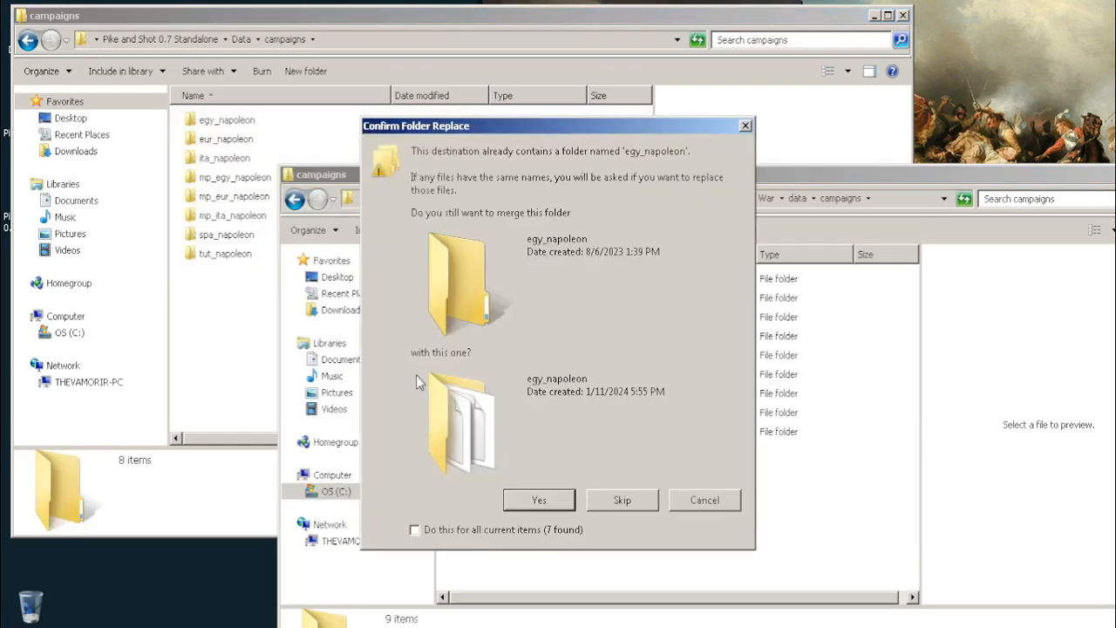
{"action": "left_click", "coordinate": [416, 530]}
{"action": "left_click", "coordinate": [532, 500]}
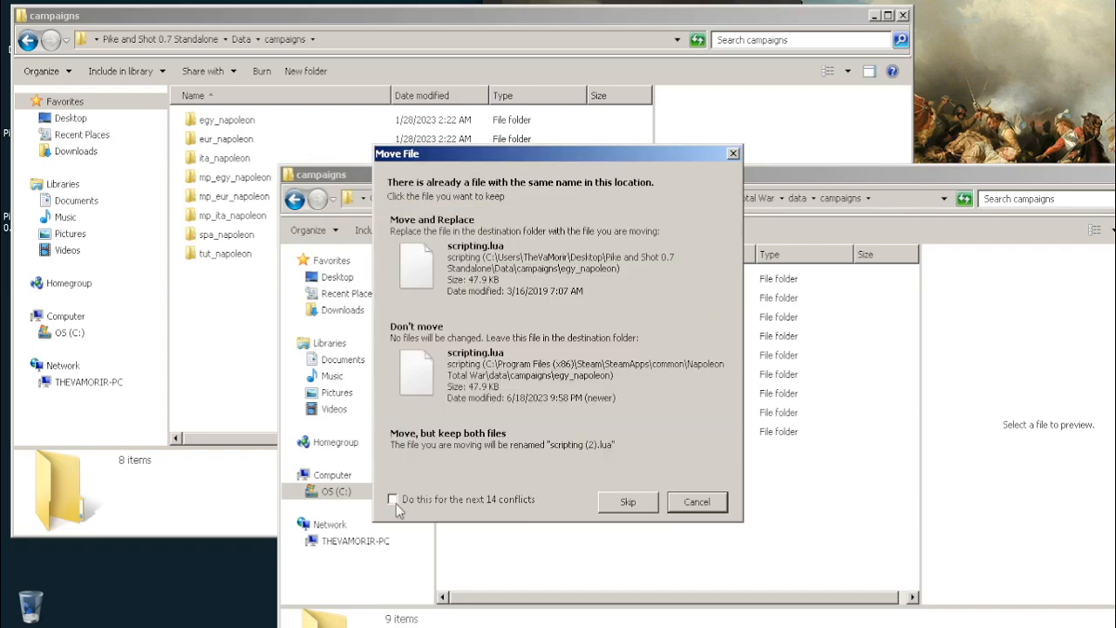
{"action": "left_click", "coordinate": [445, 284]}
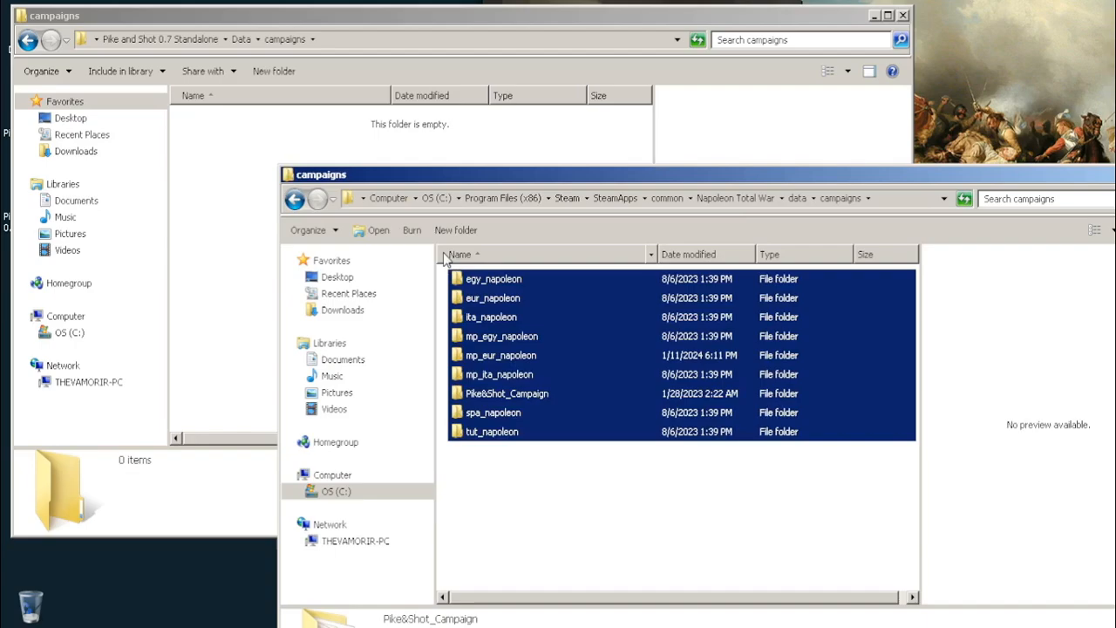
{"action": "left_click", "coordinate": [502, 489]}
Go back to the data folder in both windows and open the UI folder in each
{"action": "left_click", "coordinate": [247, 193]}
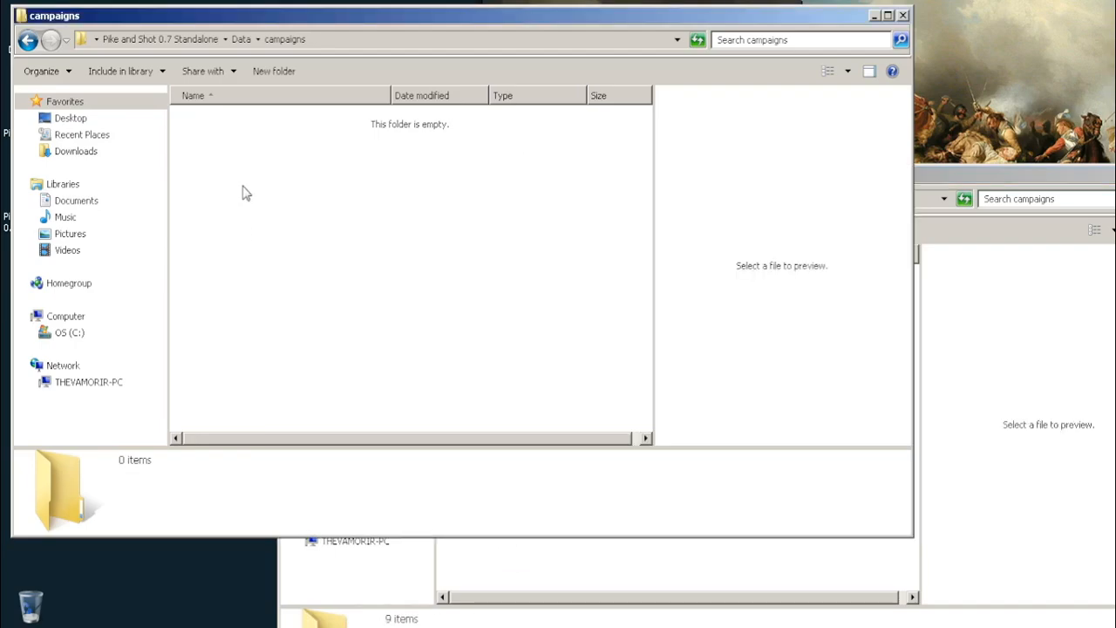
{"action": "left_click", "coordinate": [32, 40]}
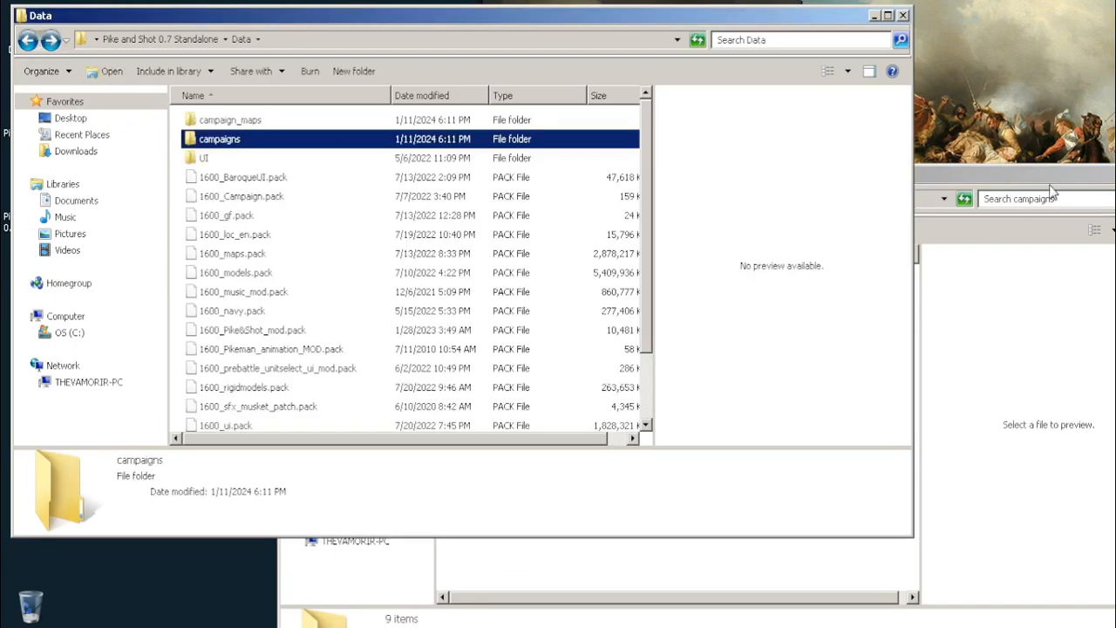
{"action": "left_click", "coordinate": [1015, 188]}
{"action": "left_click", "coordinate": [295, 199]}
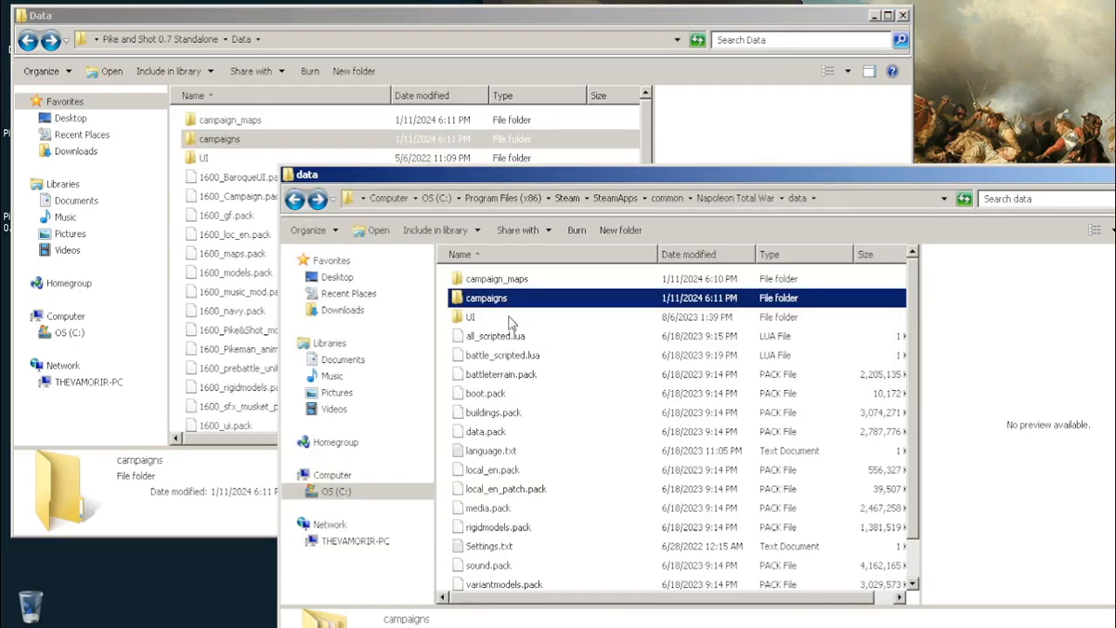
{"action": "double_click", "coordinate": [468, 318]}
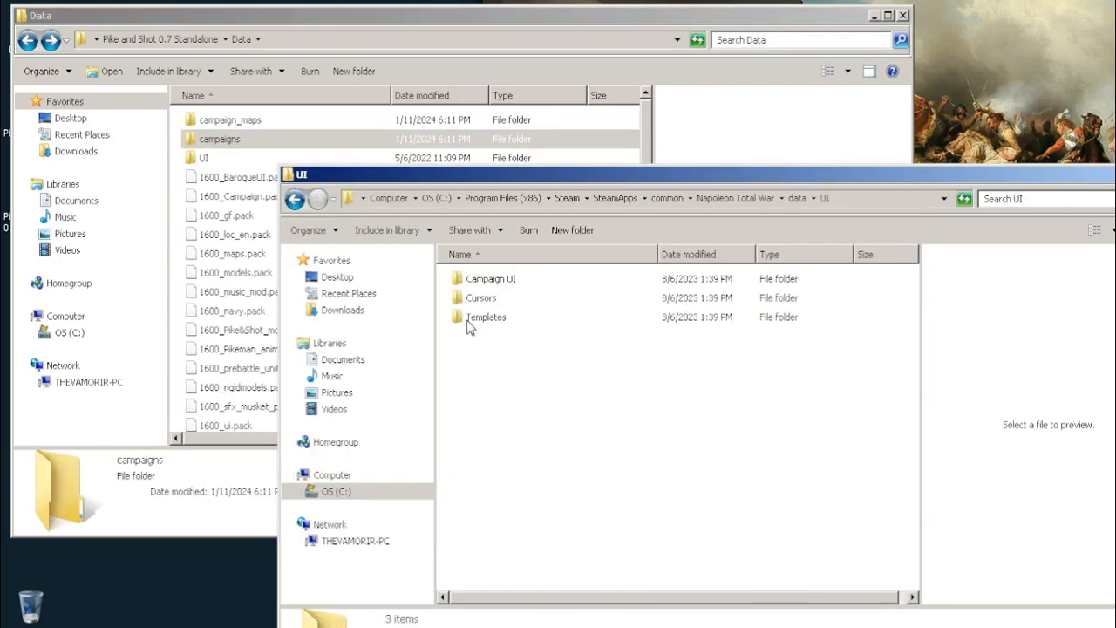
{"action": "double_click", "coordinate": [218, 161]}
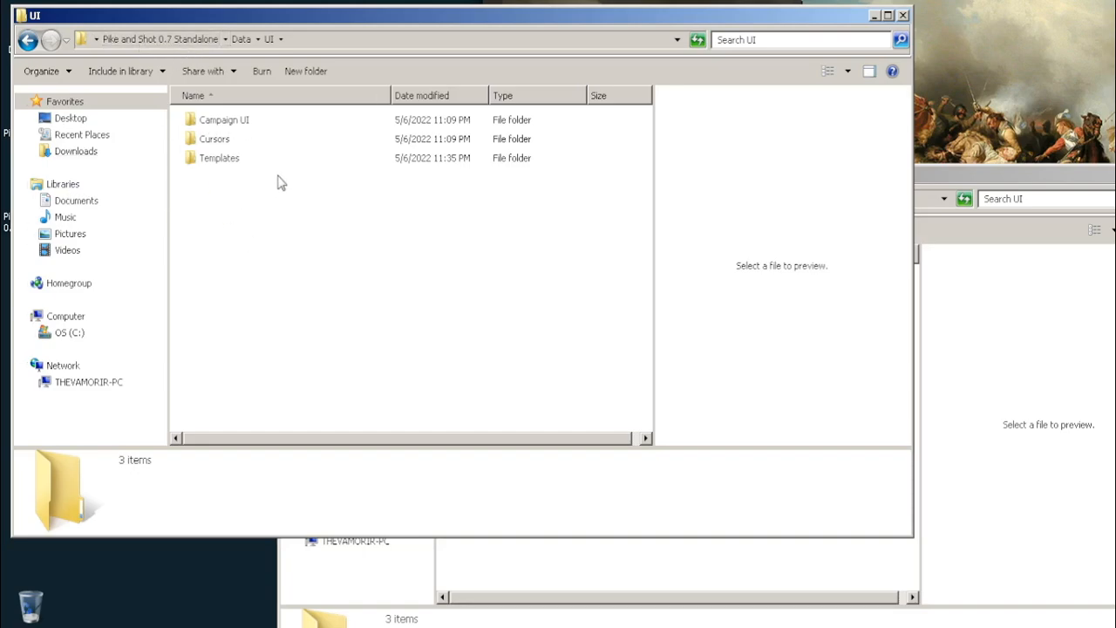
Move all folders from the mod's UI folder into the game's UI folder, merging existing folders and replacing all conflicting files
{"action": "left_click", "coordinate": [960, 183]}
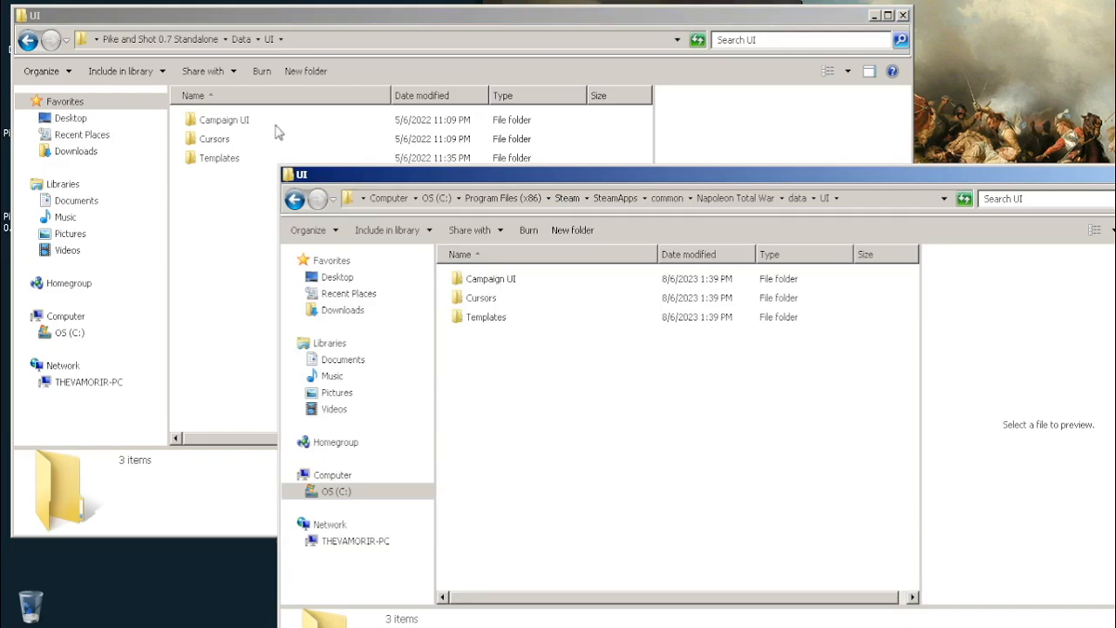
{"action": "double_click", "coordinate": [219, 120]}
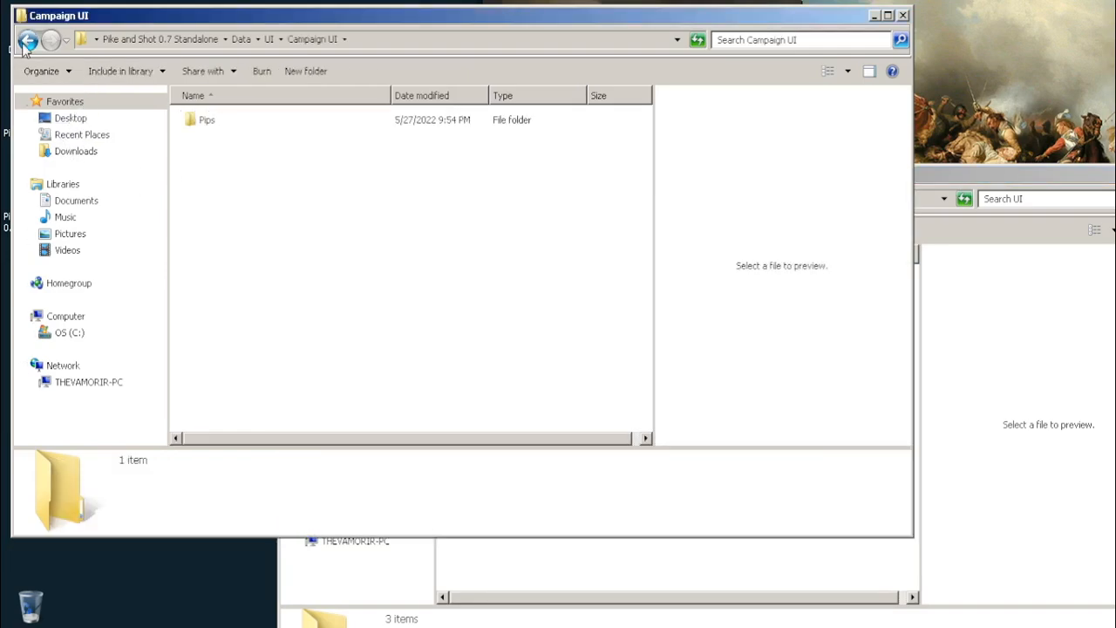
{"action": "left_click", "coordinate": [27, 39]}
{"action": "left_click_drag", "start_coordinate": [212, 217], "coordinate": [232, 146]}
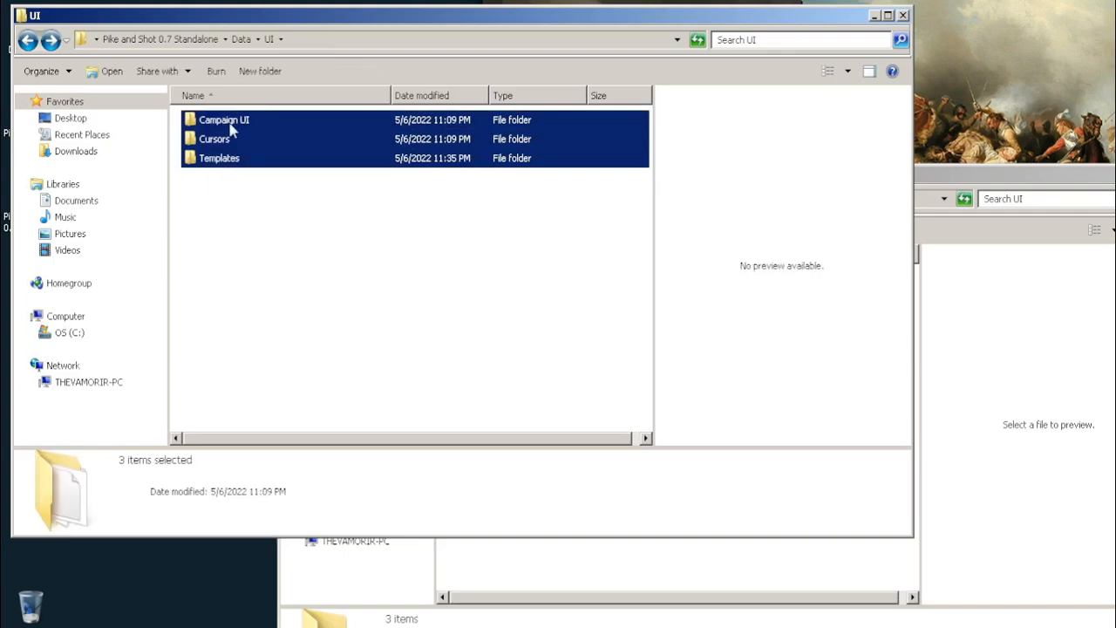
{"action": "left_click_drag", "start_coordinate": [503, 540], "coordinate": [504, 545]}
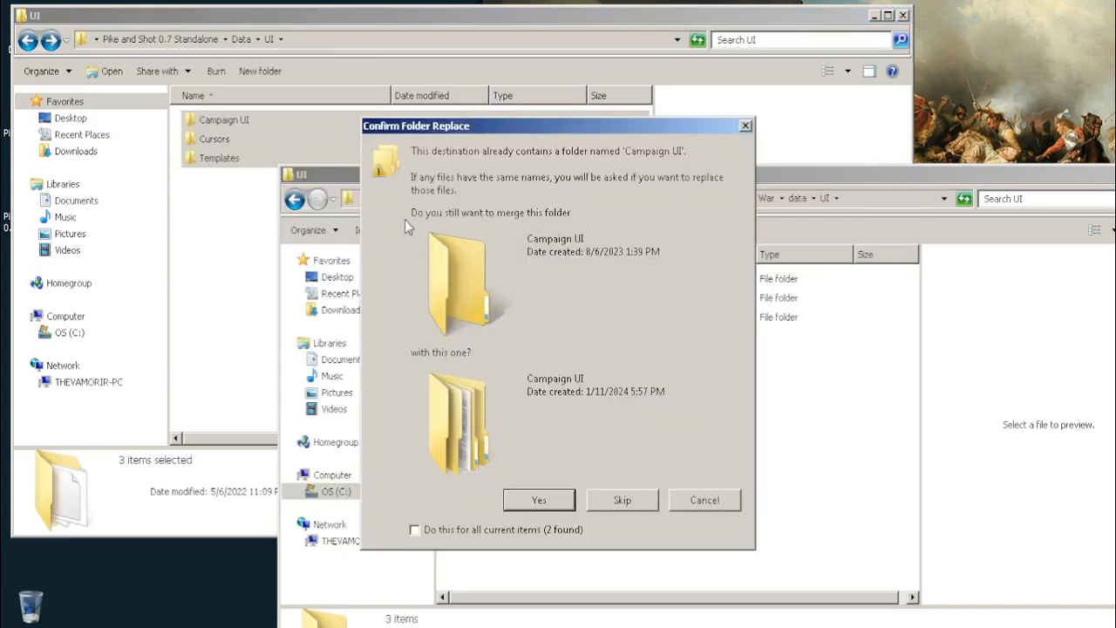
{"action": "left_click", "coordinate": [415, 531]}
{"action": "left_click", "coordinate": [547, 500]}
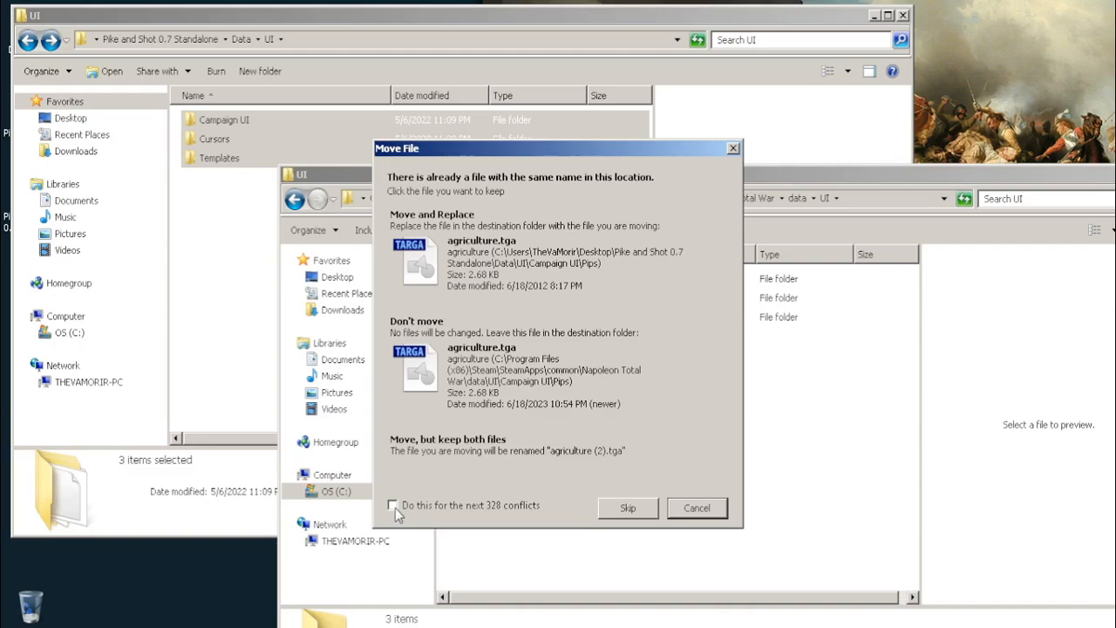
{"action": "left_click", "coordinate": [394, 509]}
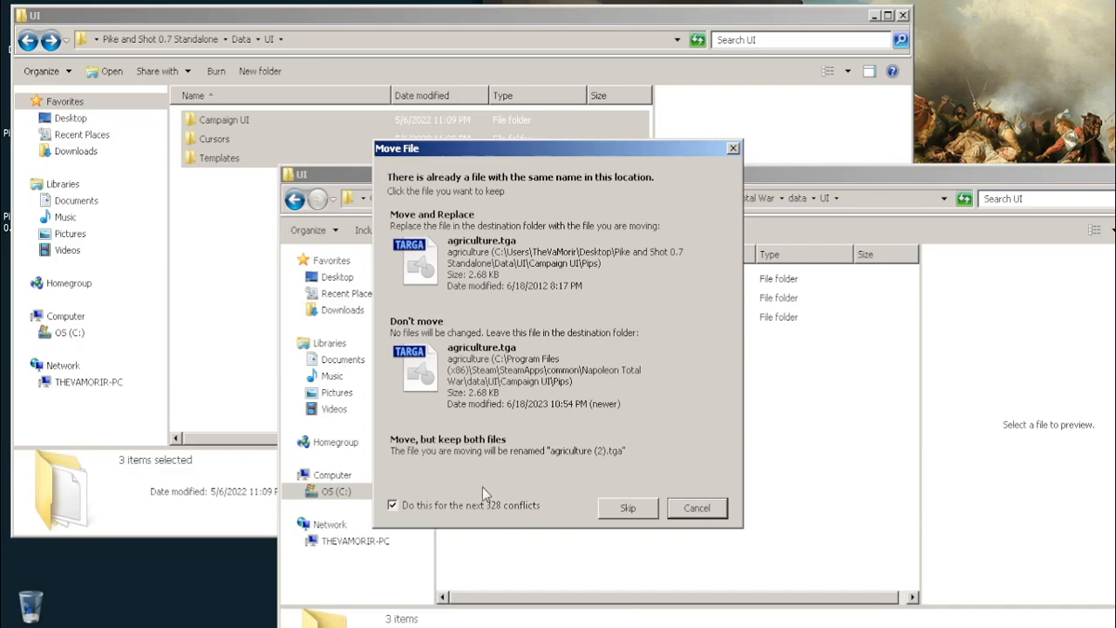
{"action": "left_click", "coordinate": [444, 224]}
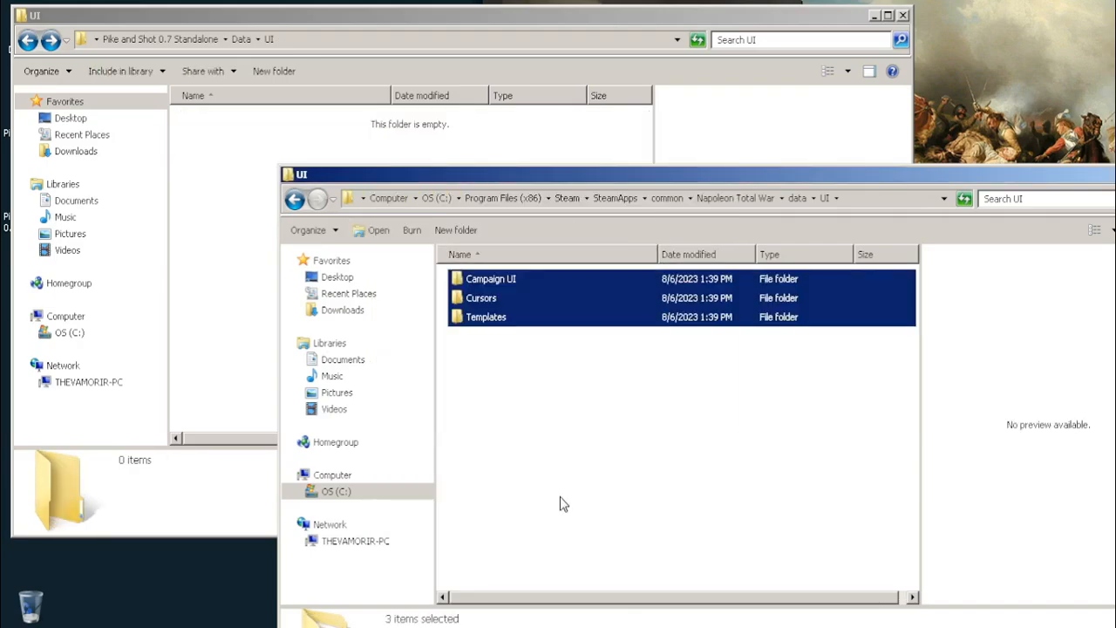
Return to the data folder in both windows and move all of the mod's loose pack files into the game's data folder
{"action": "left_click", "coordinate": [545, 488]}
{"action": "left_click", "coordinate": [222, 141]}
{"action": "left_click", "coordinate": [27, 41]}
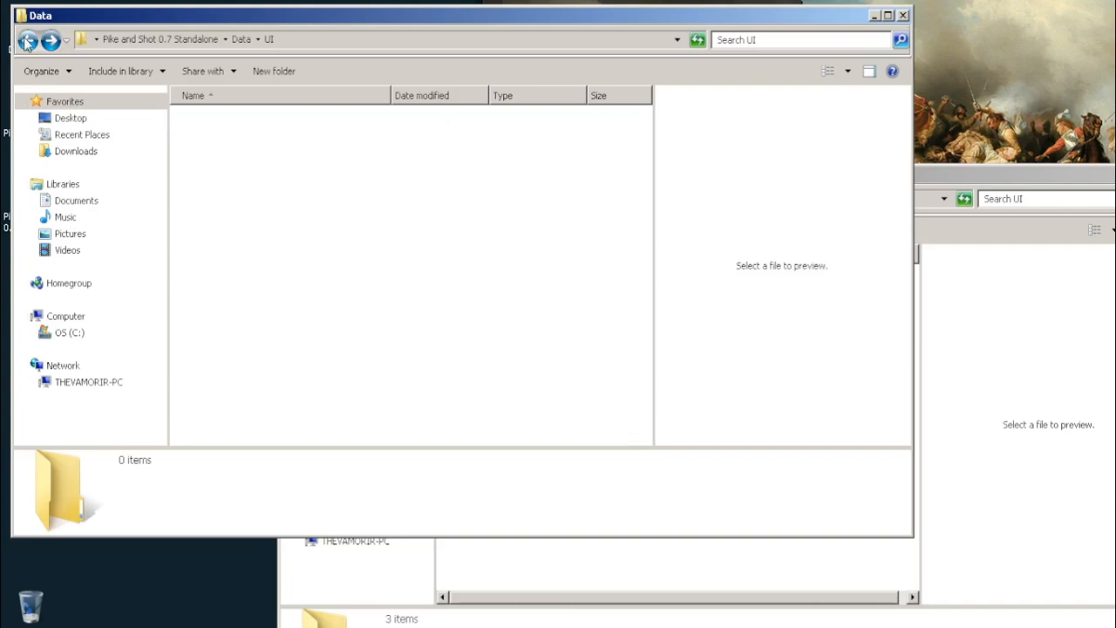
{"action": "left_click", "coordinate": [992, 192]}
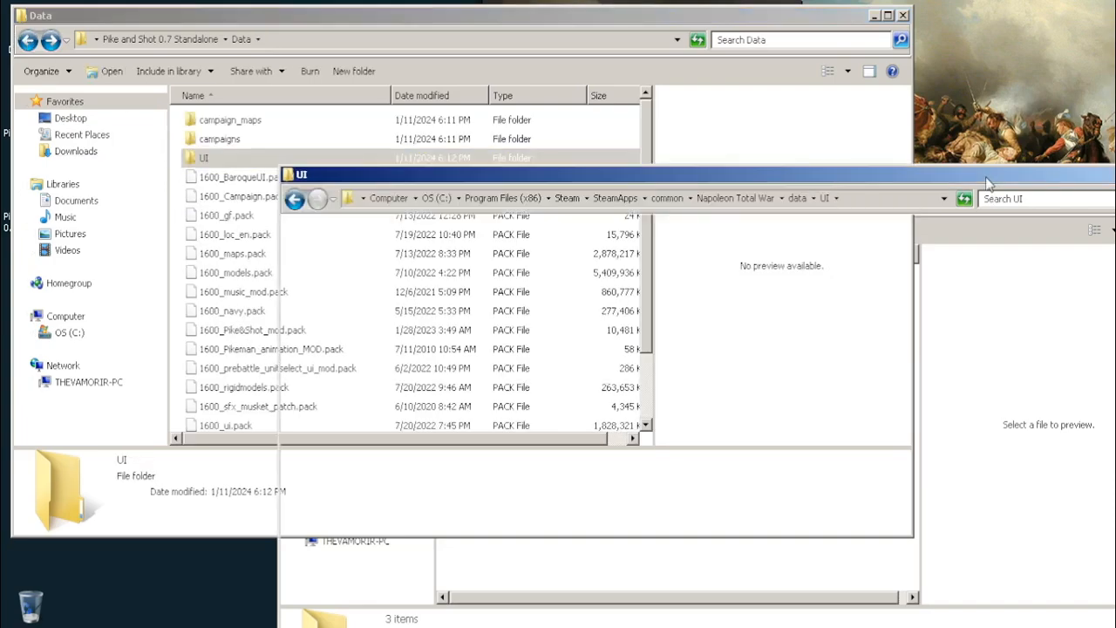
{"action": "left_click", "coordinate": [295, 199]}
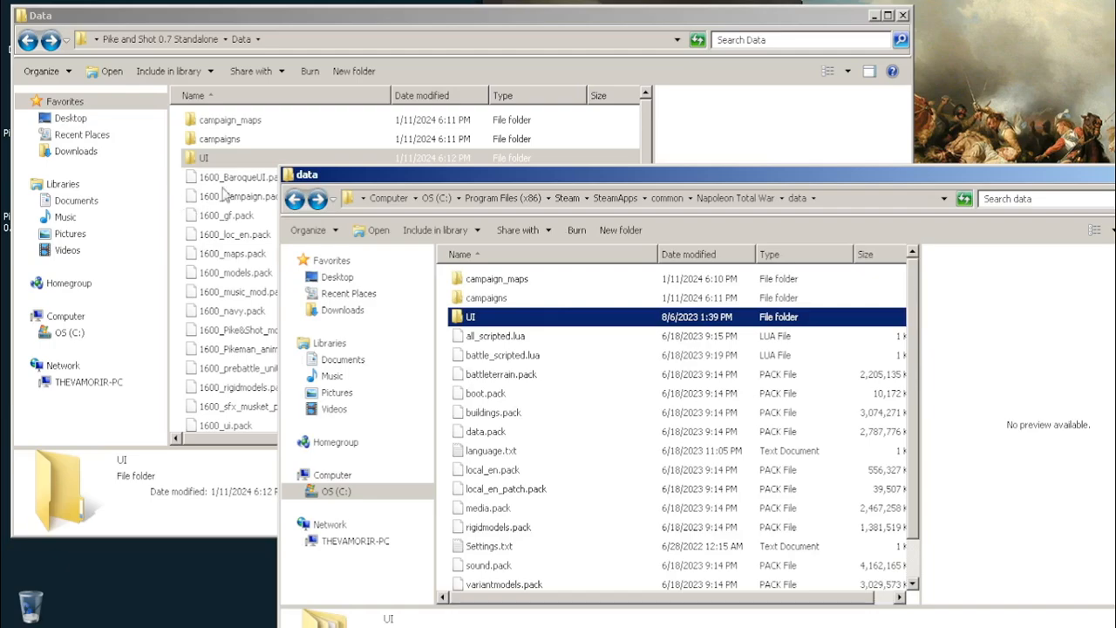
{"action": "left_click_drag", "start_coordinate": [177, 183], "coordinate": [270, 549]}
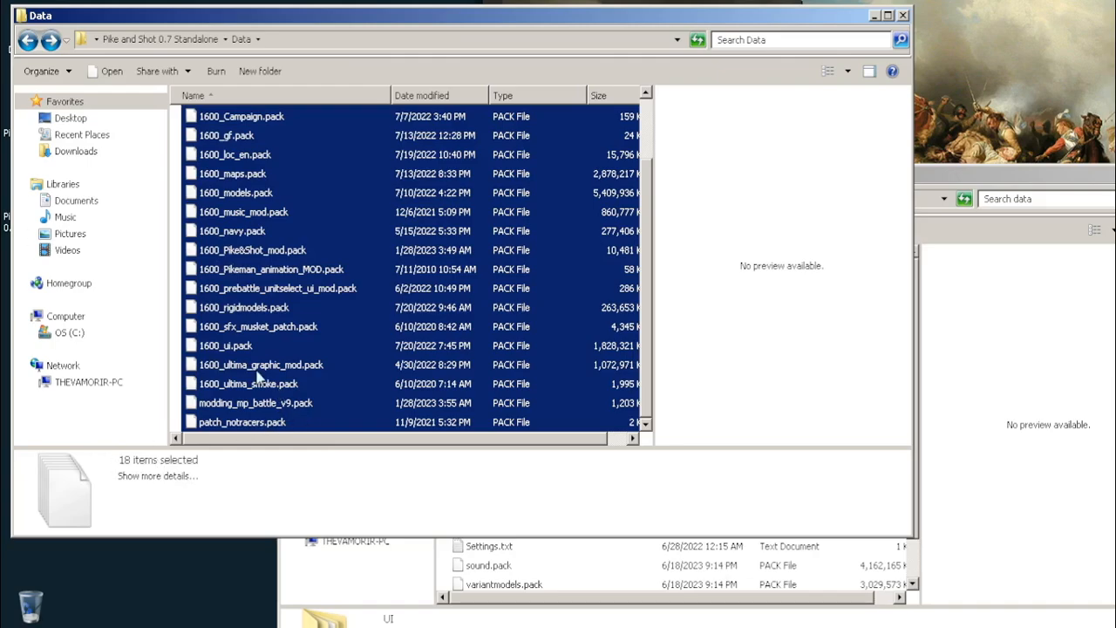
{"action": "left_click_drag", "start_coordinate": [448, 564], "coordinate": [448, 565]}
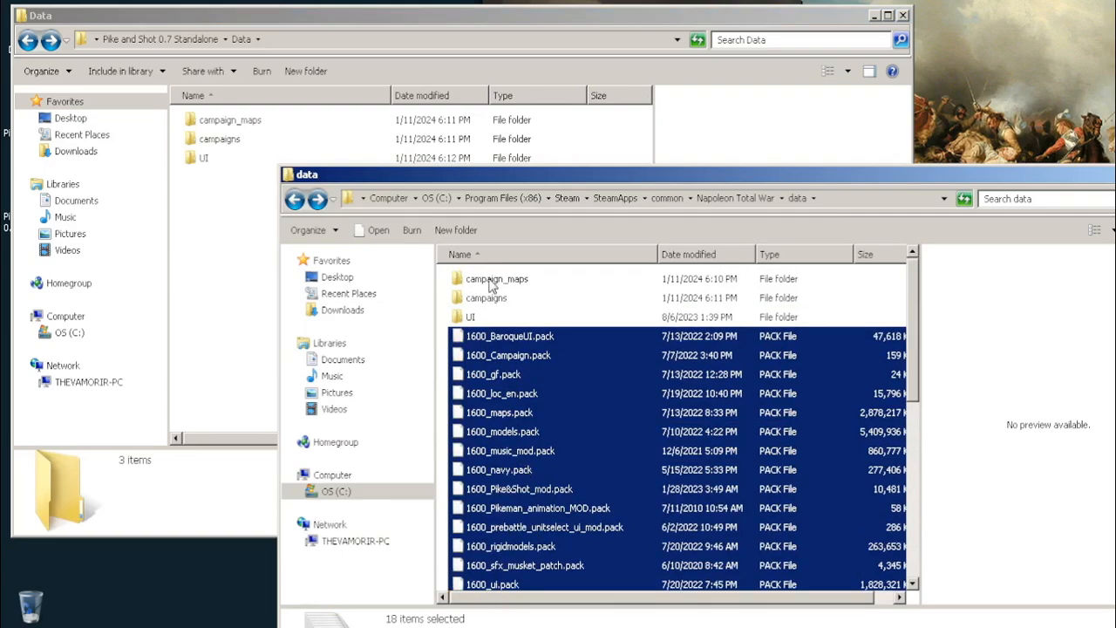
Examine the contents of the game's data folder, from campaign_maps down to Version.txt
{"action": "left_click", "coordinate": [491, 280]}
{"action": "scroll", "coordinate": [491, 288], "scroll_direction": "down", "scroll_amount": 6}
{"action": "scroll", "coordinate": [489, 340], "scroll_direction": "up", "scroll_amount": 7}
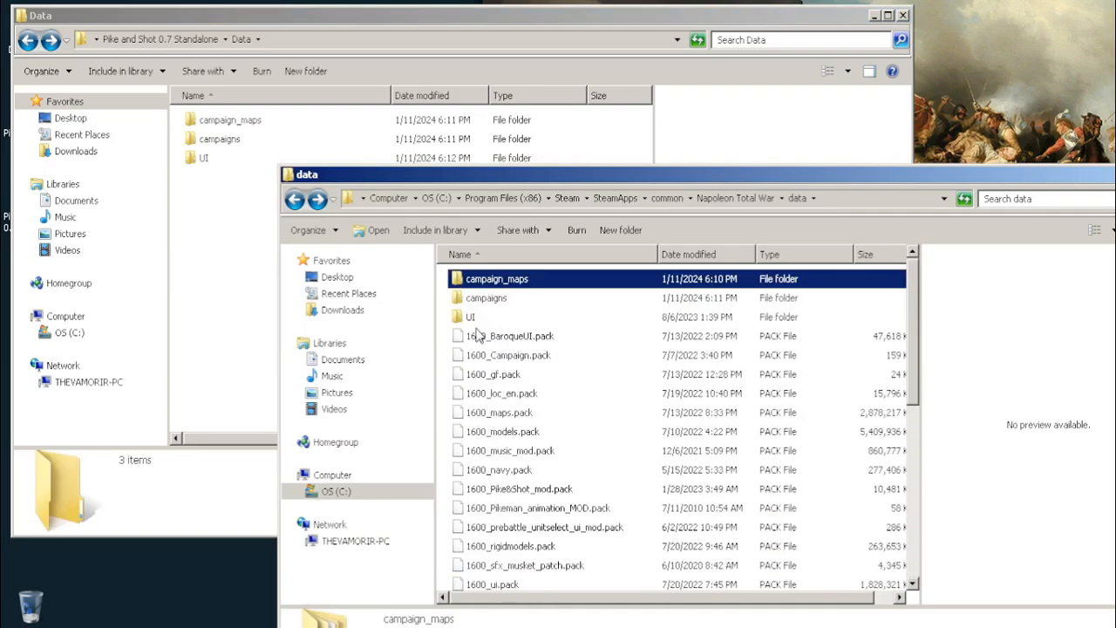
{"action": "scroll", "coordinate": [478, 336], "scroll_direction": "down", "scroll_amount": 7}
{"action": "scroll", "coordinate": [480, 345], "scroll_direction": "up", "scroll_amount": 7}
{"action": "scroll", "coordinate": [481, 349], "scroll_direction": "down", "scroll_amount": 7}
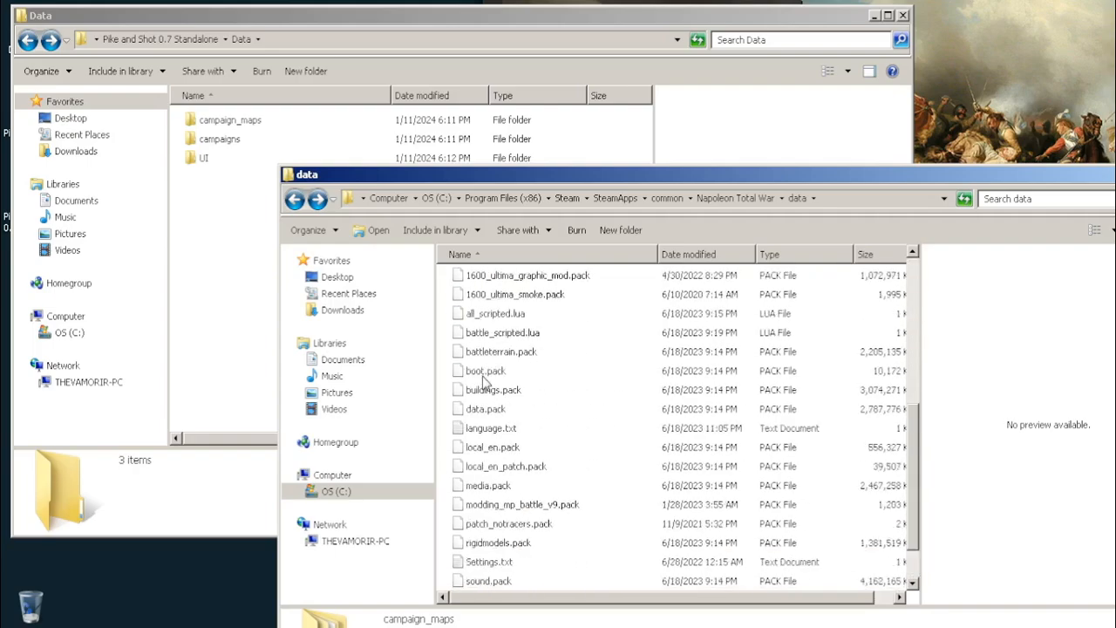
{"action": "scroll", "coordinate": [482, 383], "scroll_direction": "down", "scroll_amount": 1}
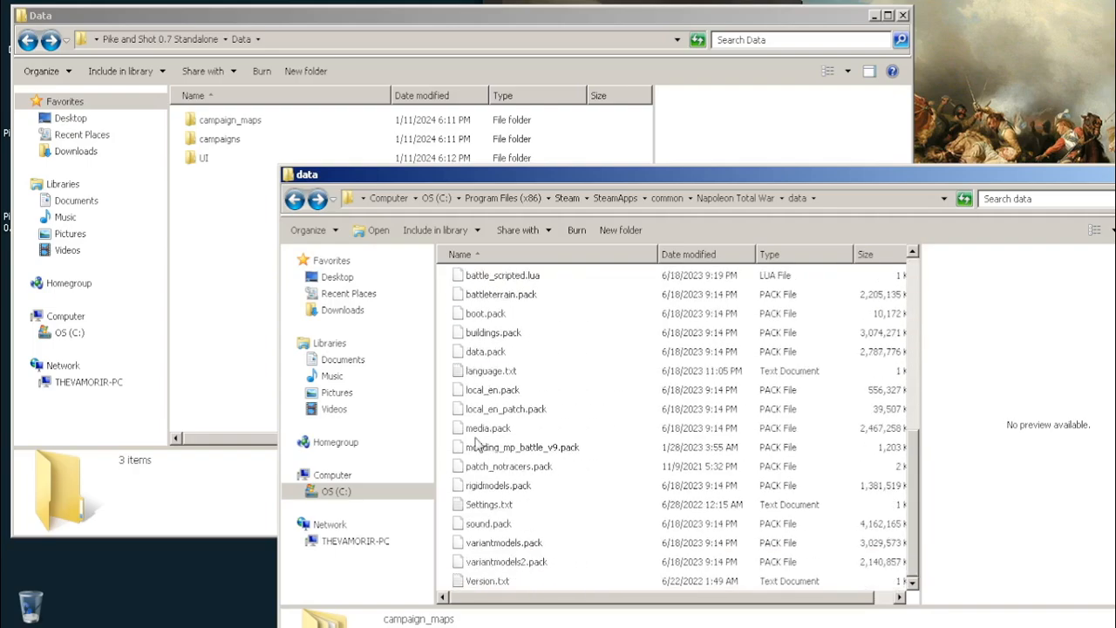
{"action": "left_click", "coordinate": [477, 584], "text": "shift"}
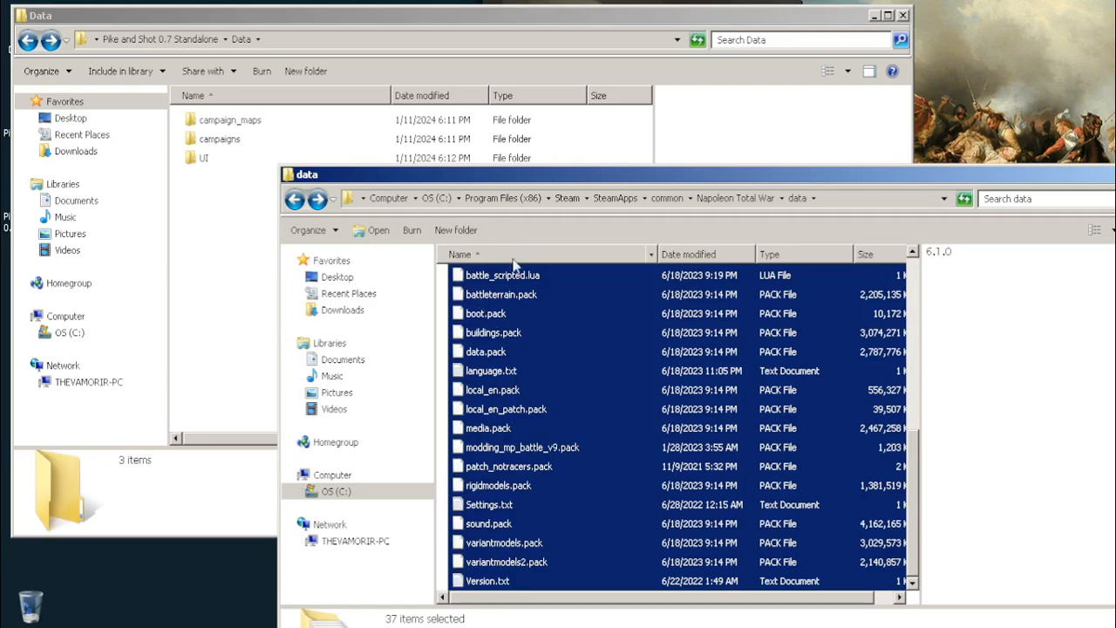
{"action": "left_click", "coordinate": [480, 293]}
{"action": "scroll", "coordinate": [475, 375], "scroll_direction": "up", "scroll_amount": 7}
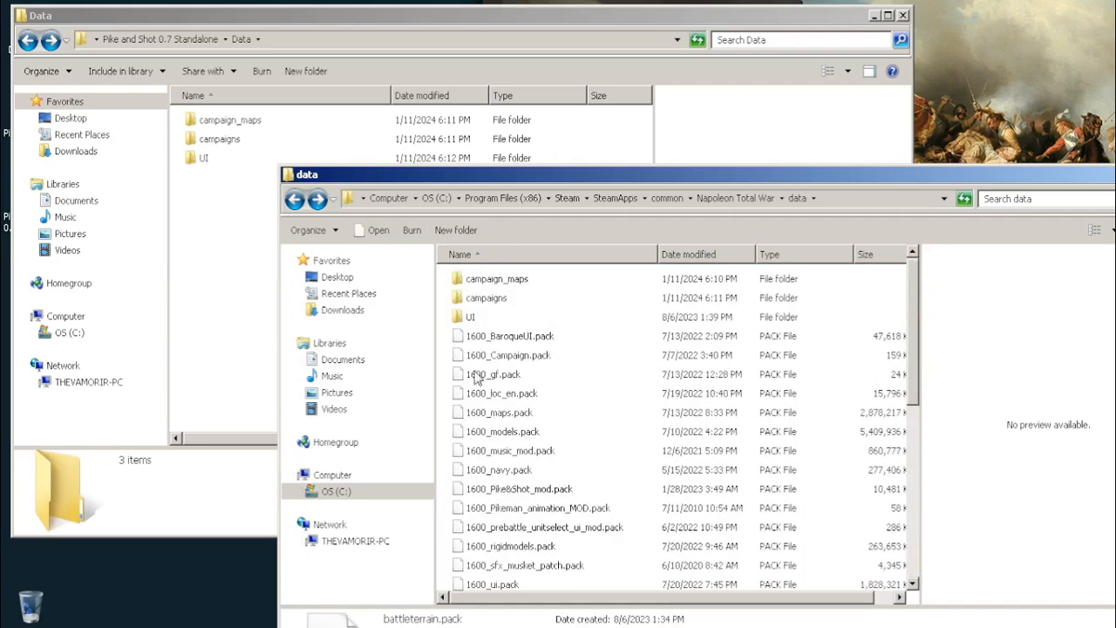
{"action": "left_click", "coordinate": [475, 281]}
Go back to the Napoleon Total War folder and to the main Pike and Shot 0.7 Standalone folder
{"action": "left_click", "coordinate": [295, 199]}
{"action": "left_click", "coordinate": [554, 574]}
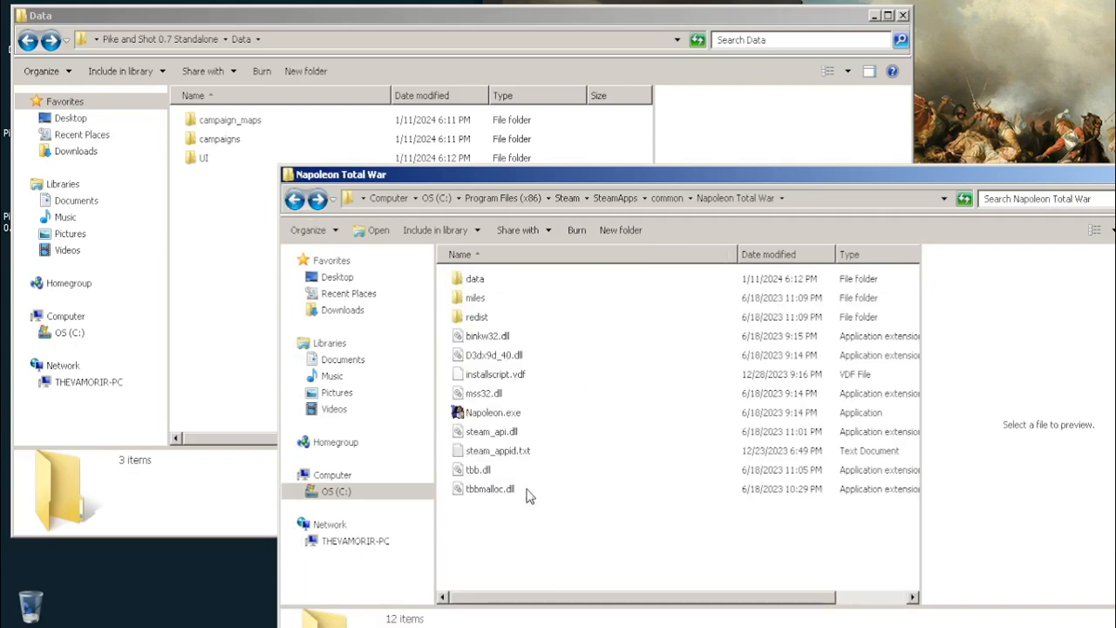
{"action": "left_click", "coordinate": [180, 145]}
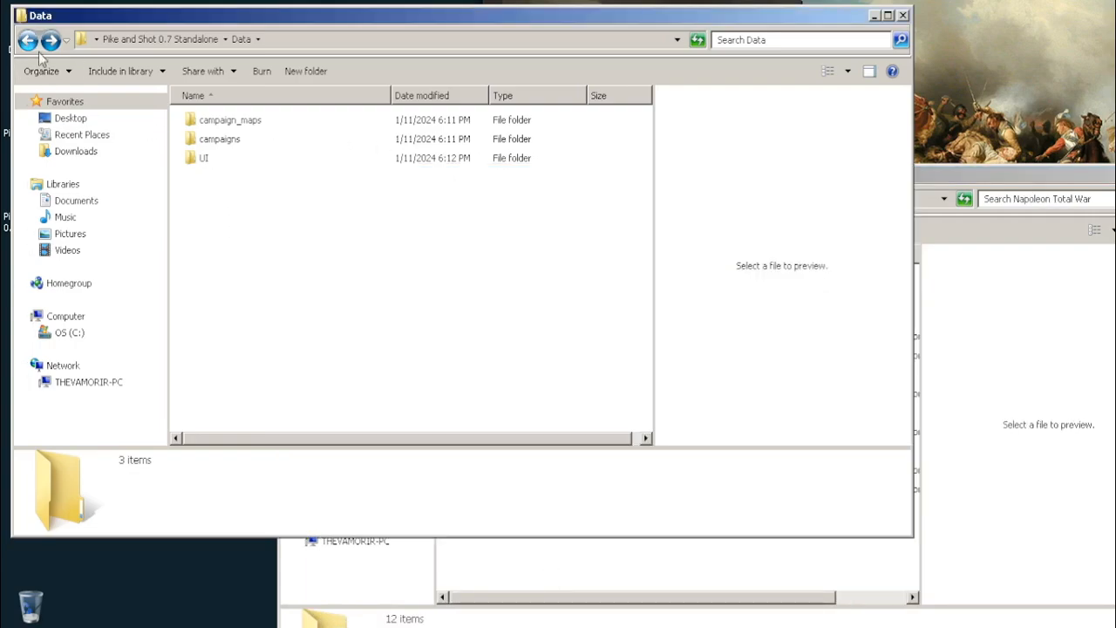
{"action": "left_click", "coordinate": [27, 40]}
{"action": "right_click", "coordinate": [209, 199]}
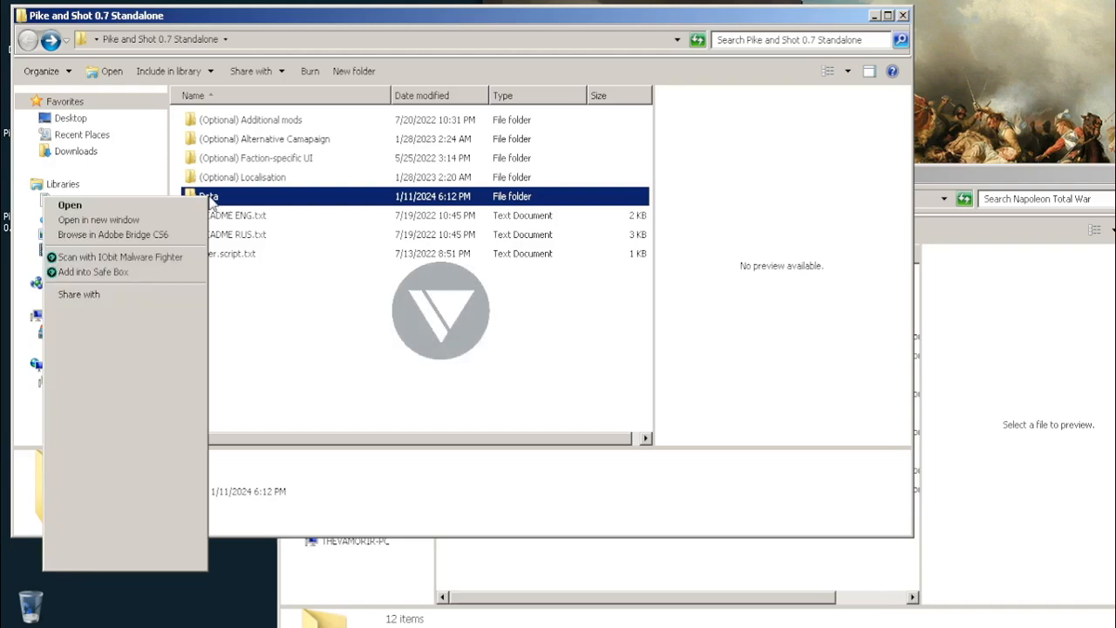
{"action": "left_click", "coordinate": [279, 327]}
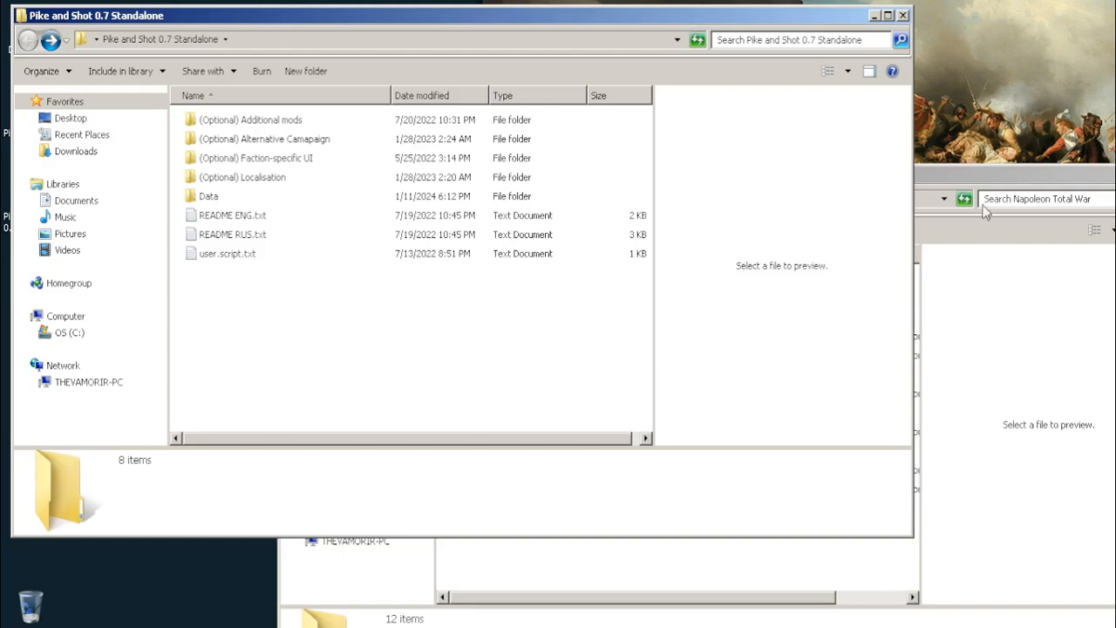
Open the game's data folder and the mod's (Optional) Faction-specific UI folder side by side
{"action": "left_click", "coordinate": [975, 173]}
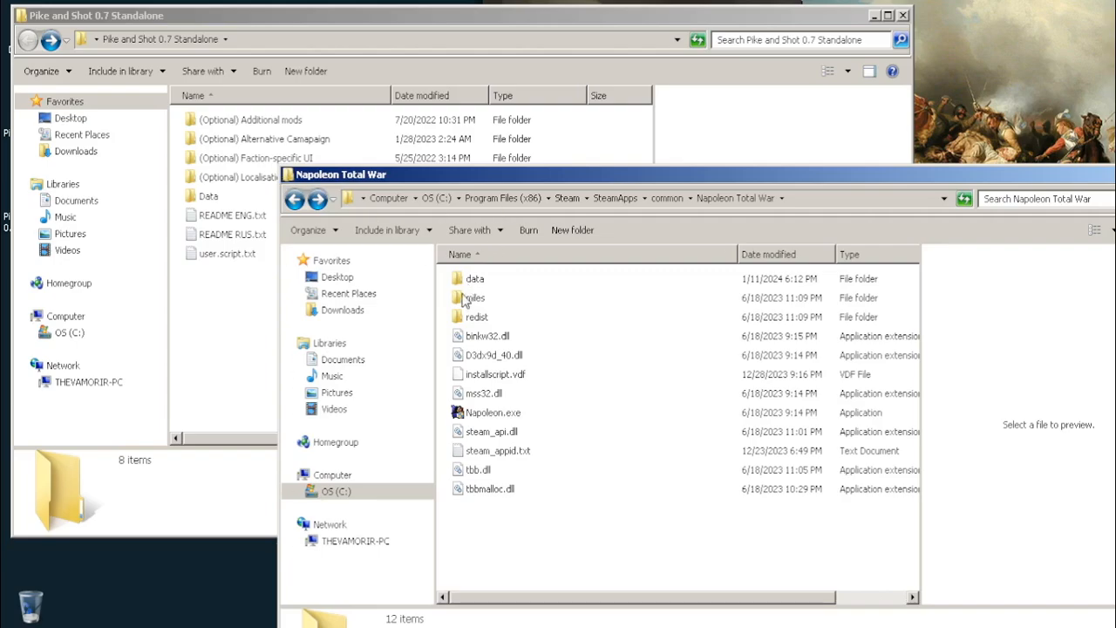
{"action": "double_click", "coordinate": [468, 284]}
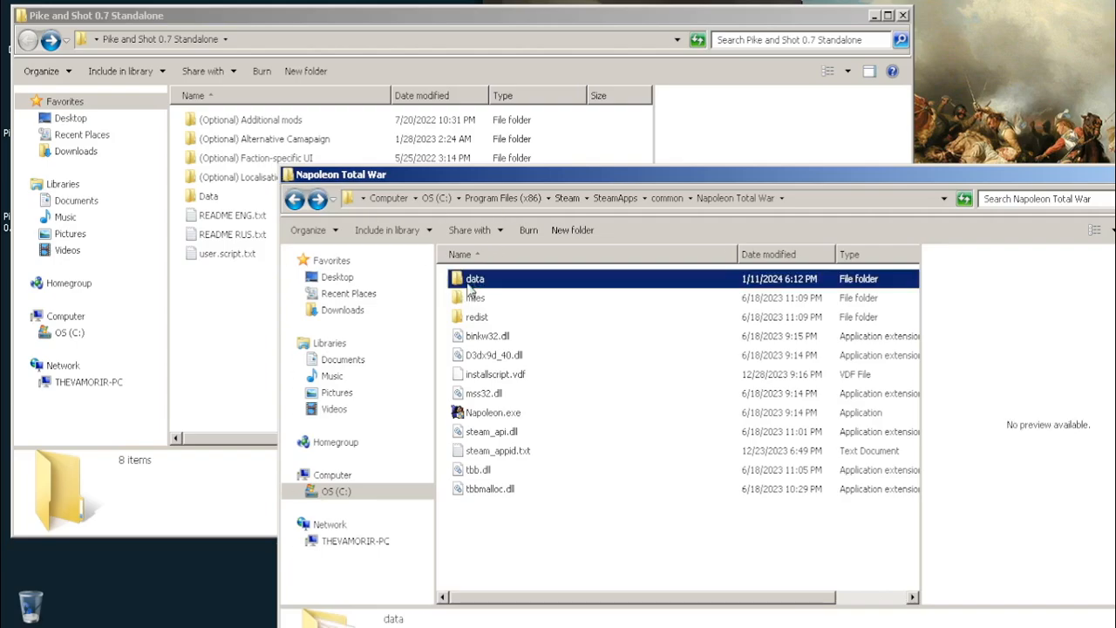
{"action": "left_click", "coordinate": [217, 318]}
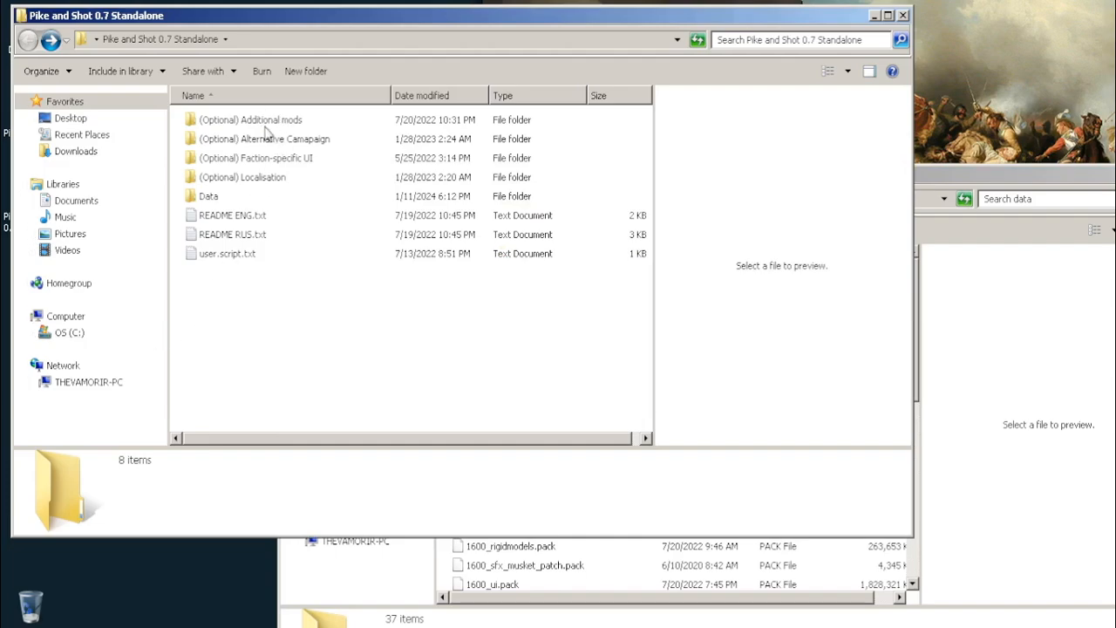
{"action": "double_click", "coordinate": [270, 159]}
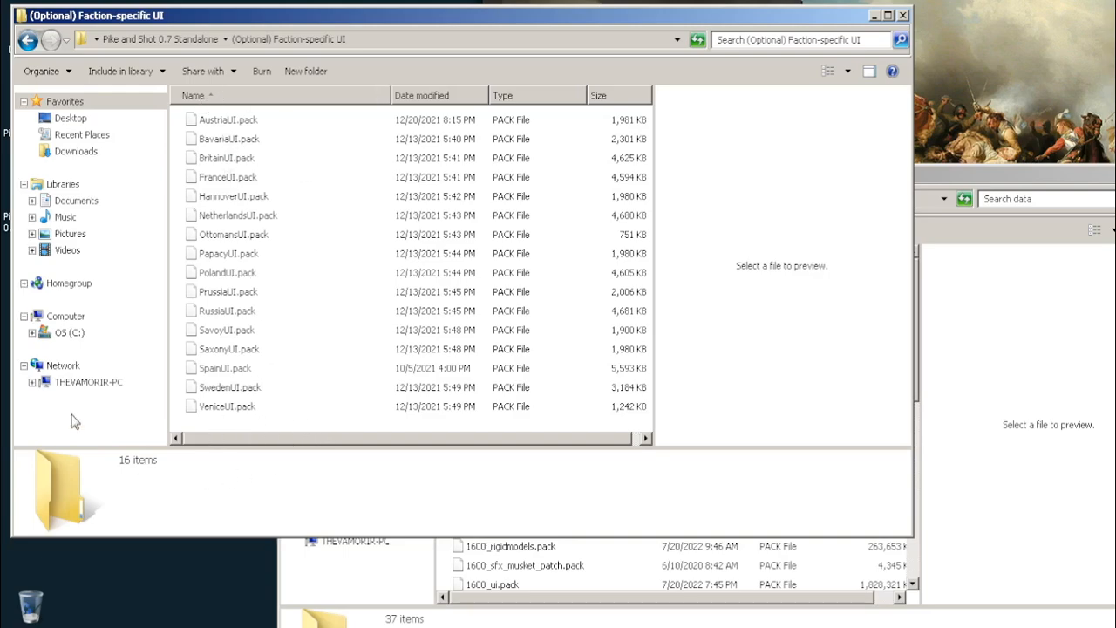
{"action": "left_click", "coordinate": [512, 606]}
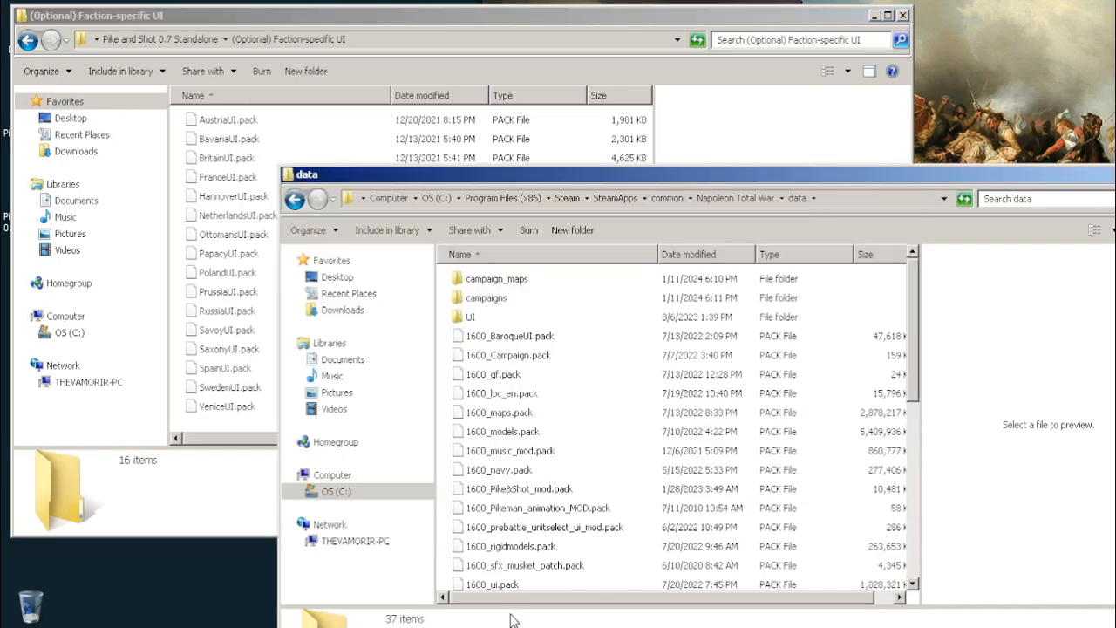
Try moving AustriaUI.pack into the game's data folder and return it to the (Optional) Faction-specific UI folder
{"action": "left_click", "coordinate": [226, 122]}
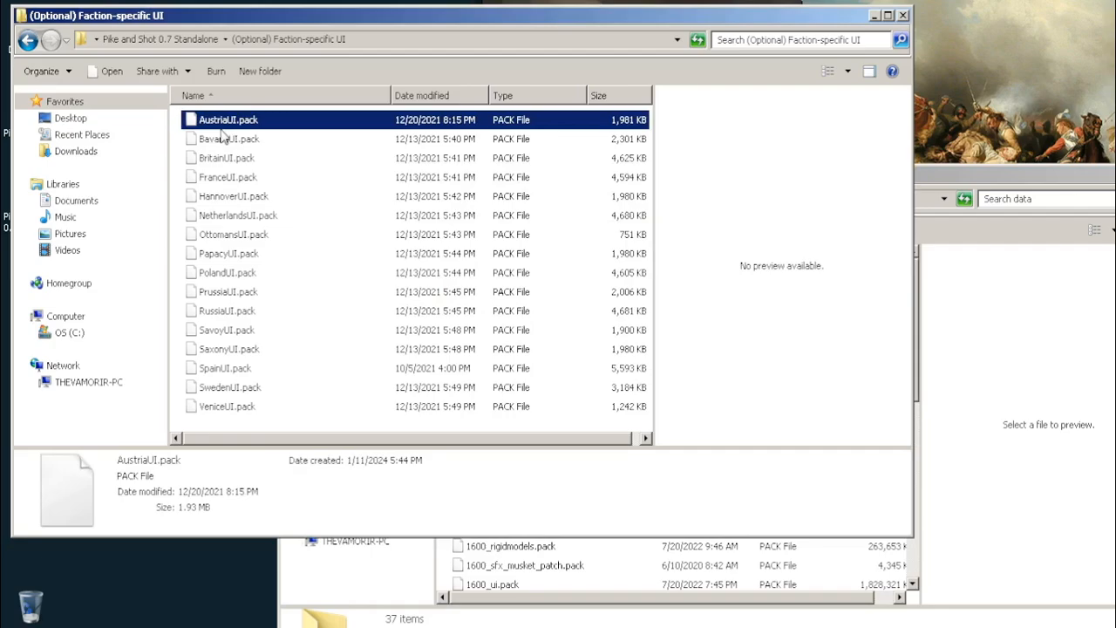
{"action": "left_click", "coordinate": [974, 179]}
{"action": "left_click_drag", "start_coordinate": [240, 126], "coordinate": [446, 394]}
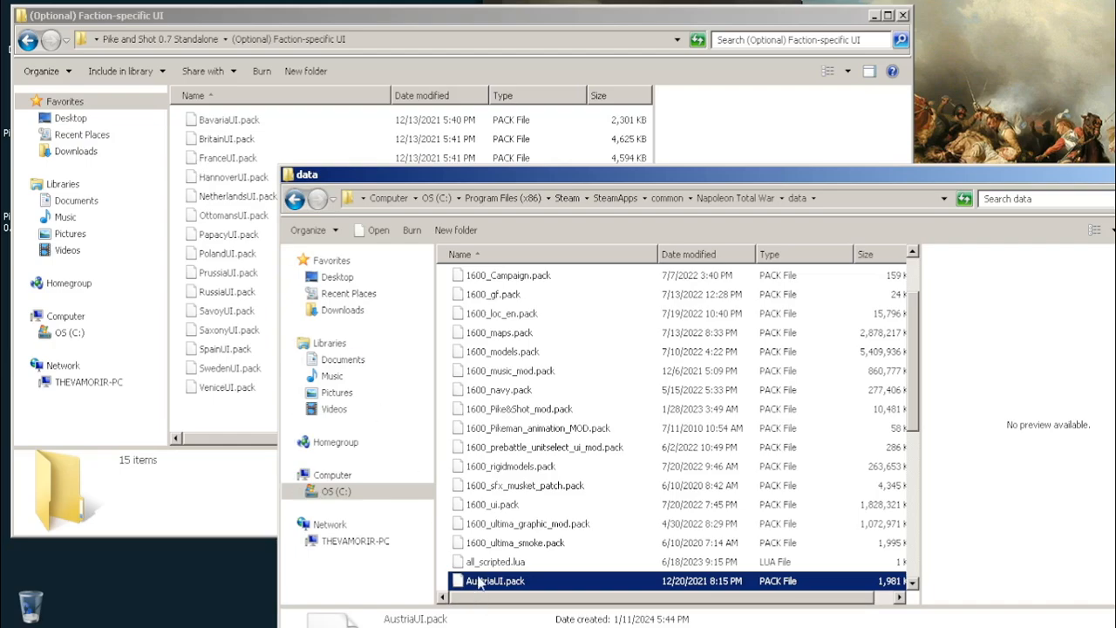
{"action": "left_click_drag", "start_coordinate": [478, 583], "coordinate": [199, 418]}
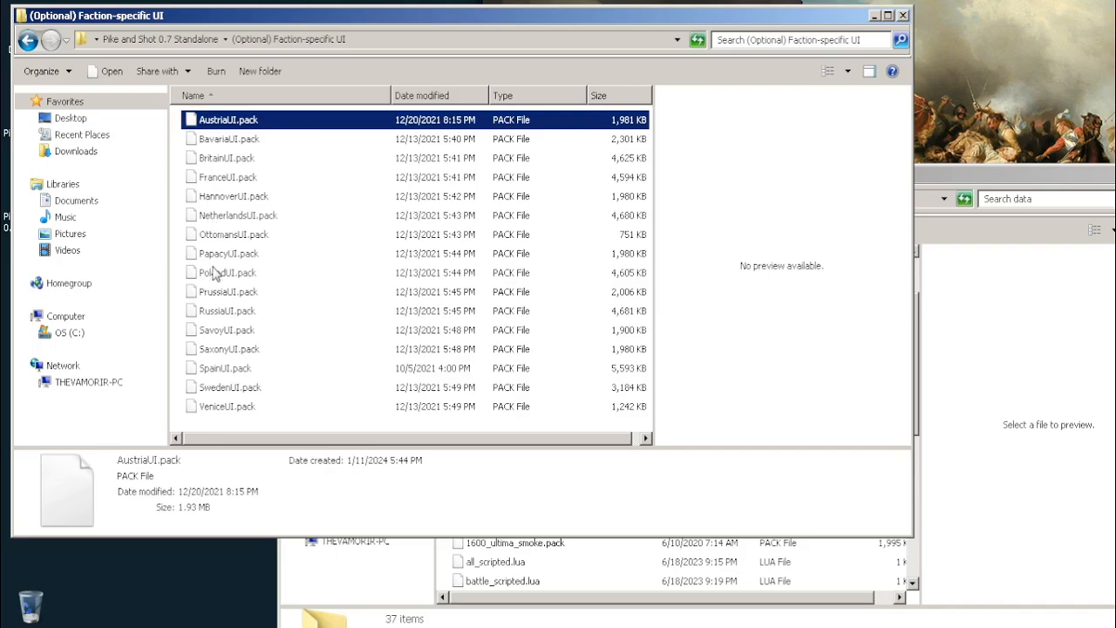
Move PrussiaUI.pack from the (Optional) Faction-specific UI folder into the game's data folder
{"action": "left_click_drag", "start_coordinate": [218, 292], "coordinate": [445, 593]}
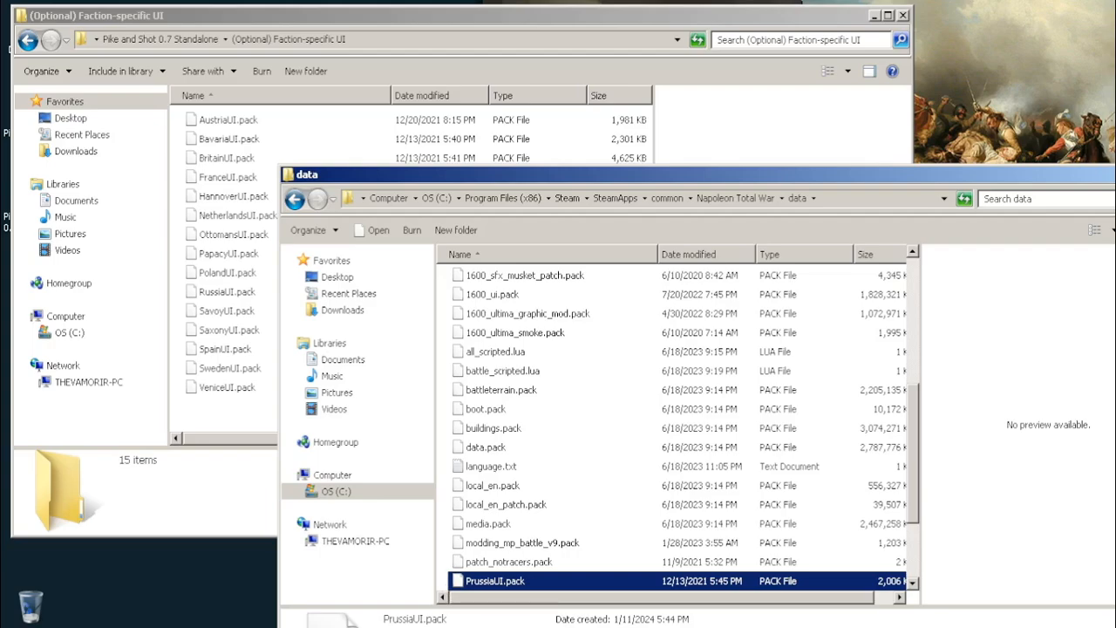
{"action": "left_click", "coordinate": [500, 492]}
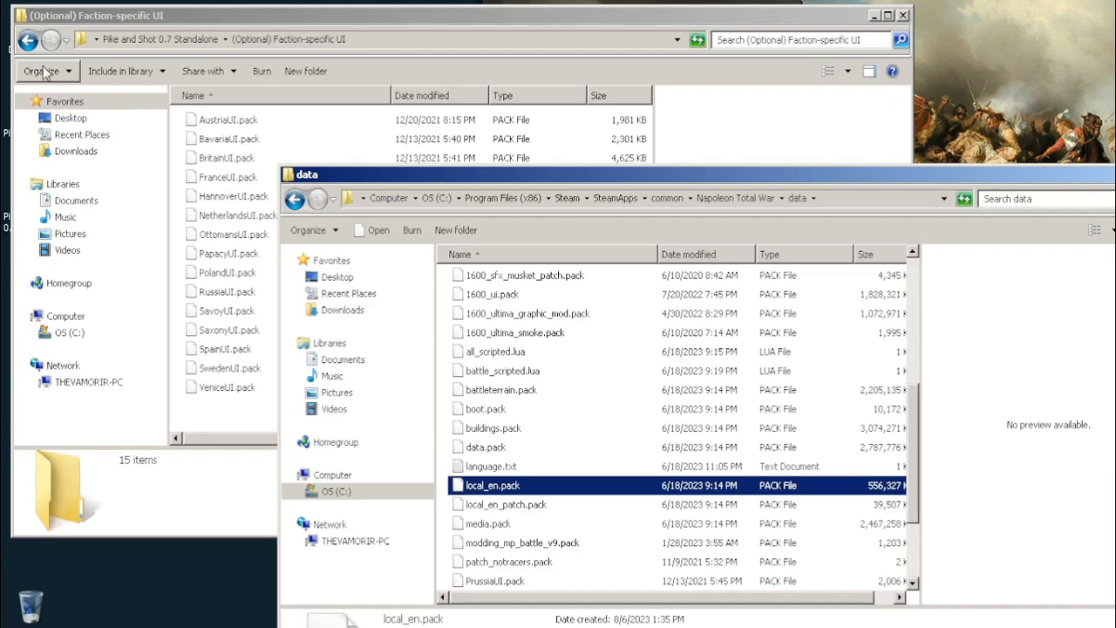
Open the mod's (Optional) Additional mods folder and move enlarged_flags.pack into the game's data folder
{"action": "left_click", "coordinate": [28, 40]}
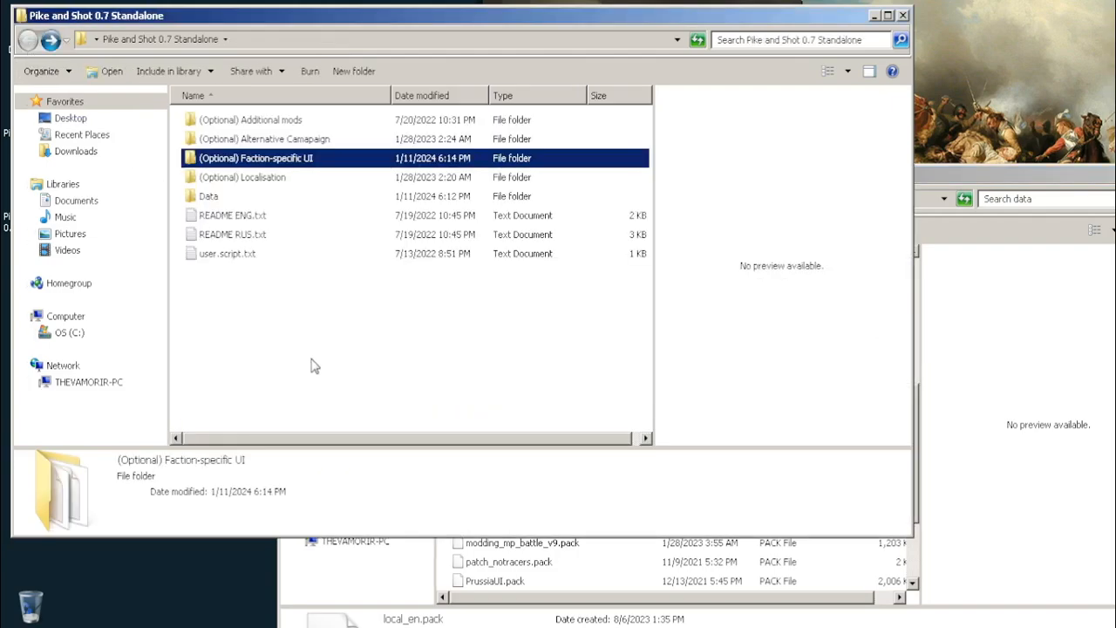
{"action": "double_click", "coordinate": [256, 125]}
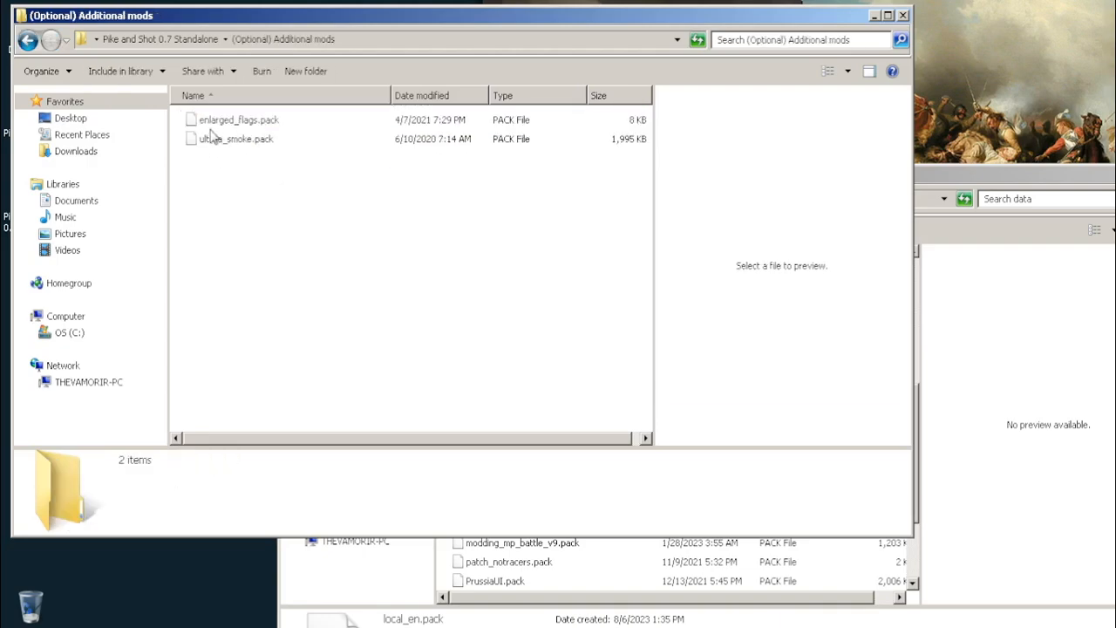
{"action": "left_click", "coordinate": [940, 175]}
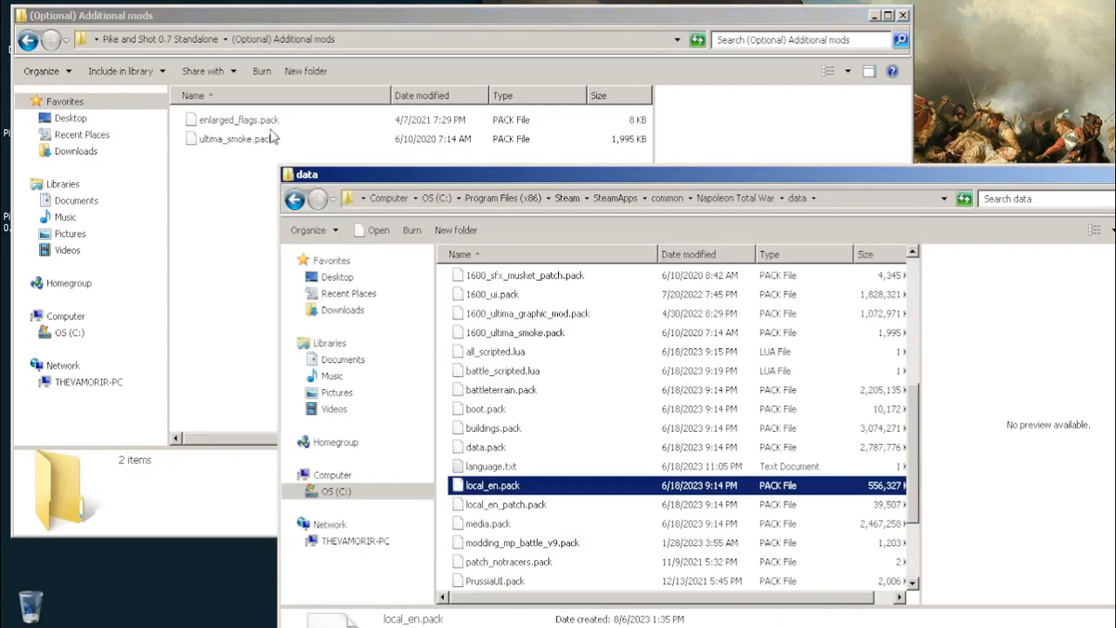
{"action": "left_click_drag", "start_coordinate": [239, 120], "coordinate": [462, 300]}
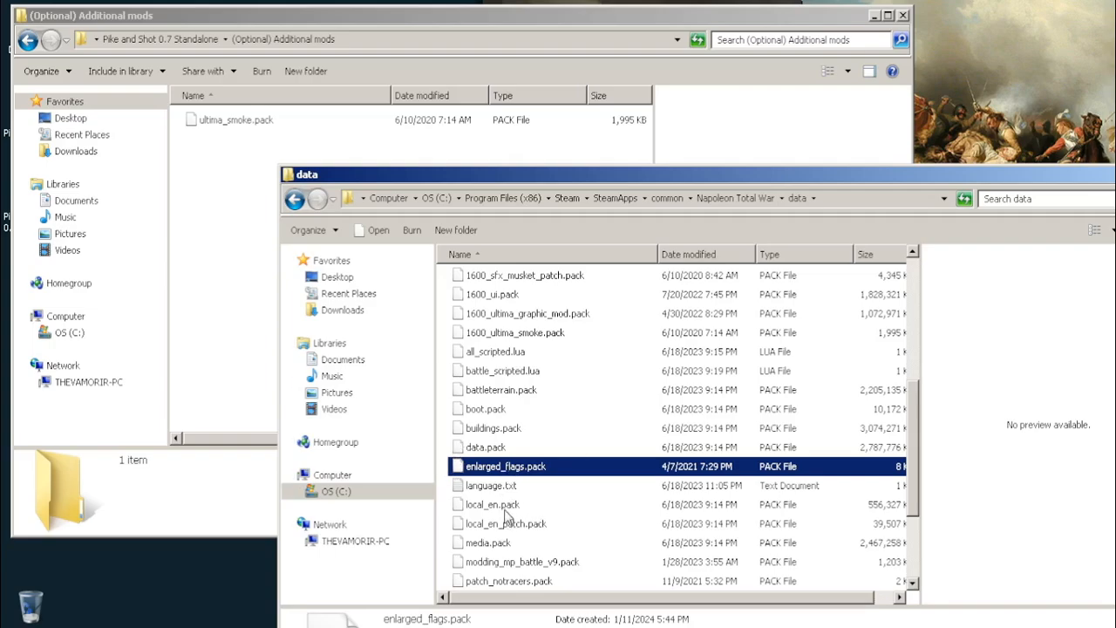
{"action": "left_click", "coordinate": [233, 191]}
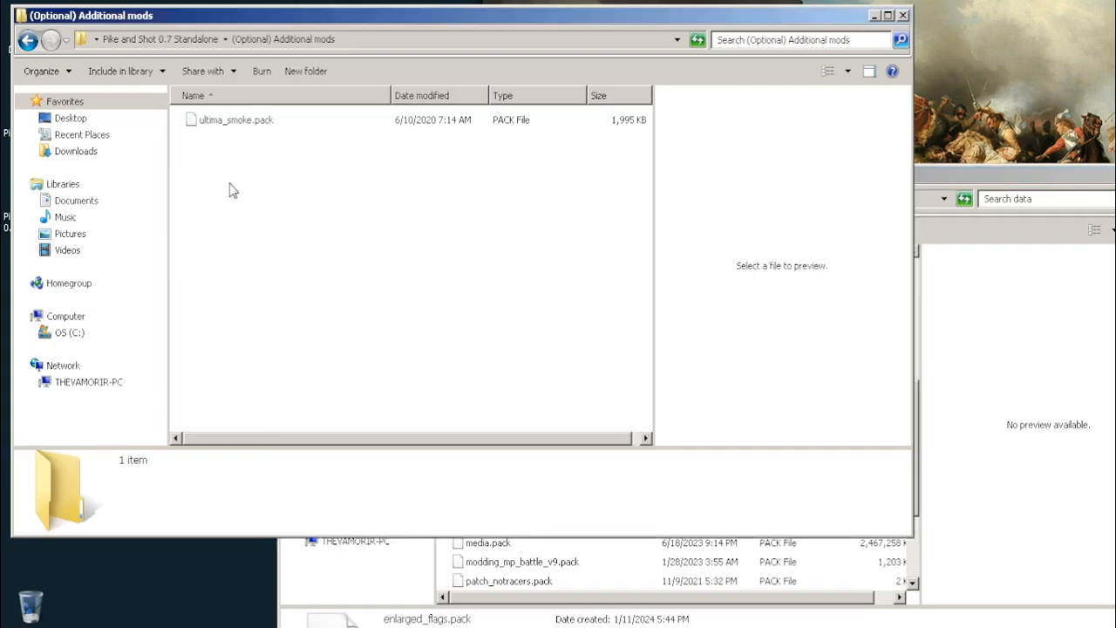
{"action": "left_click", "coordinate": [230, 122]}
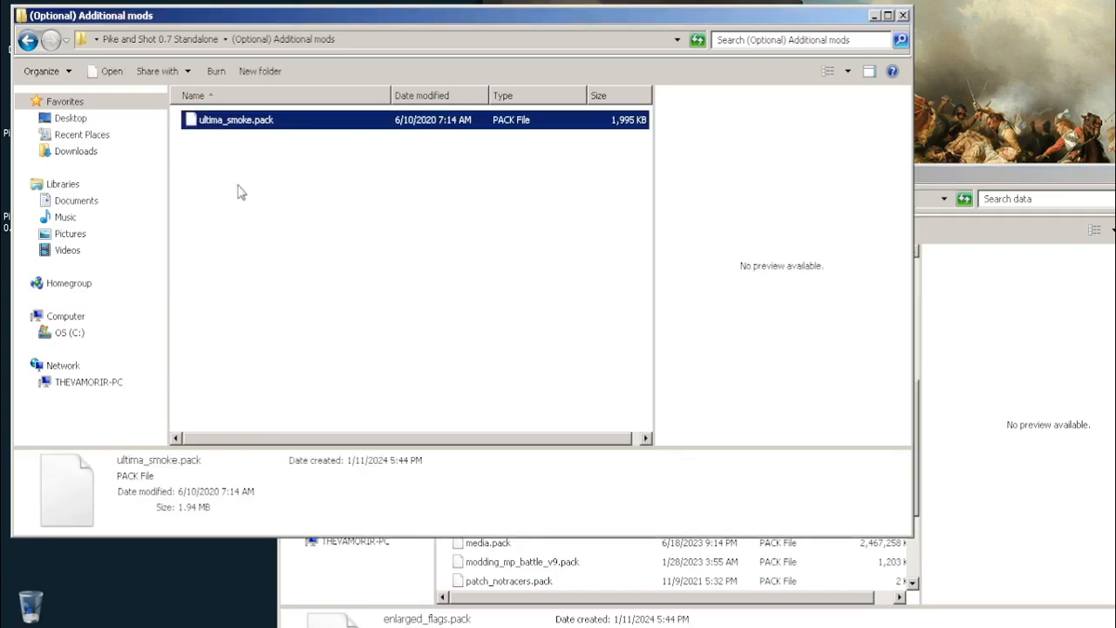
{"action": "left_click", "coordinate": [305, 266]}
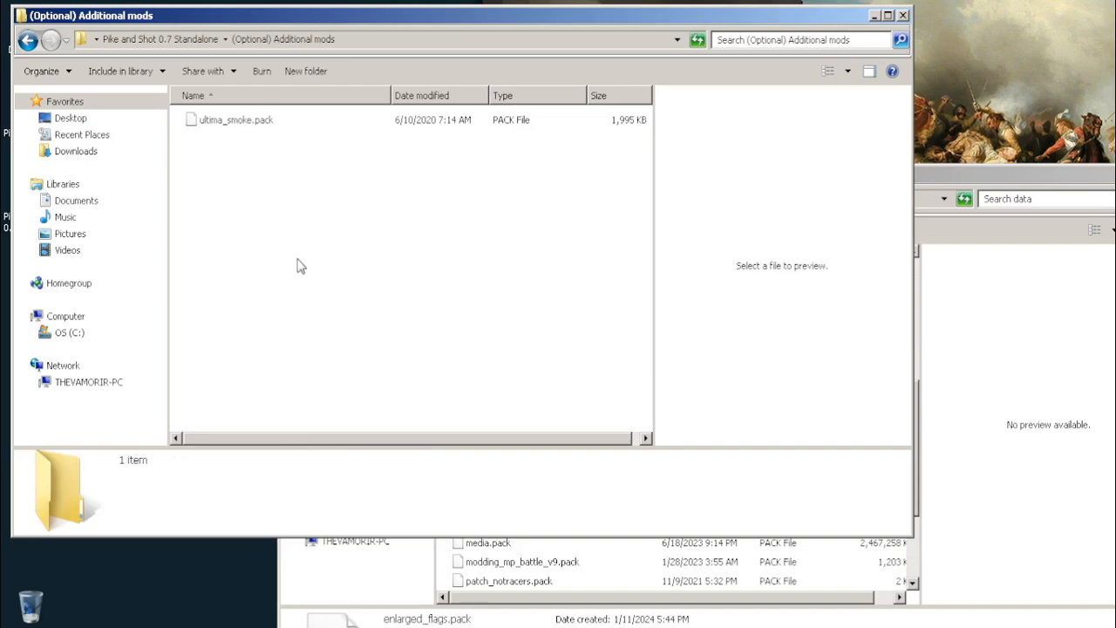
Return to the mod's main folder and open the Historical folder inside (Optional) Alternative Camapaign
{"action": "left_click", "coordinate": [27, 41]}
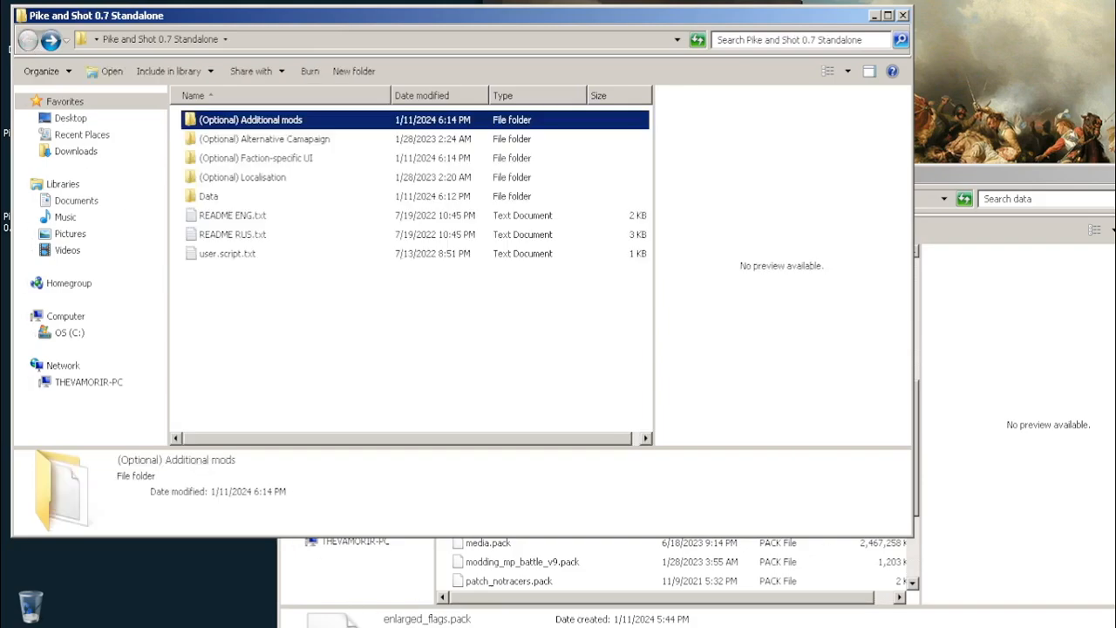
{"action": "left_click", "coordinate": [670, 623]}
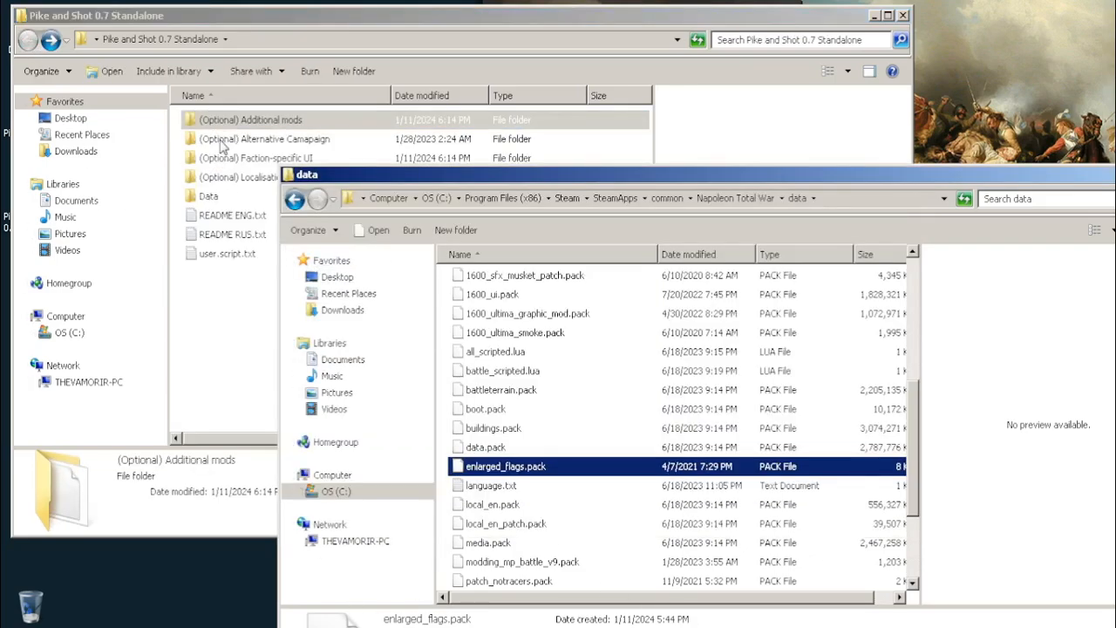
{"action": "double_click", "coordinate": [269, 142]}
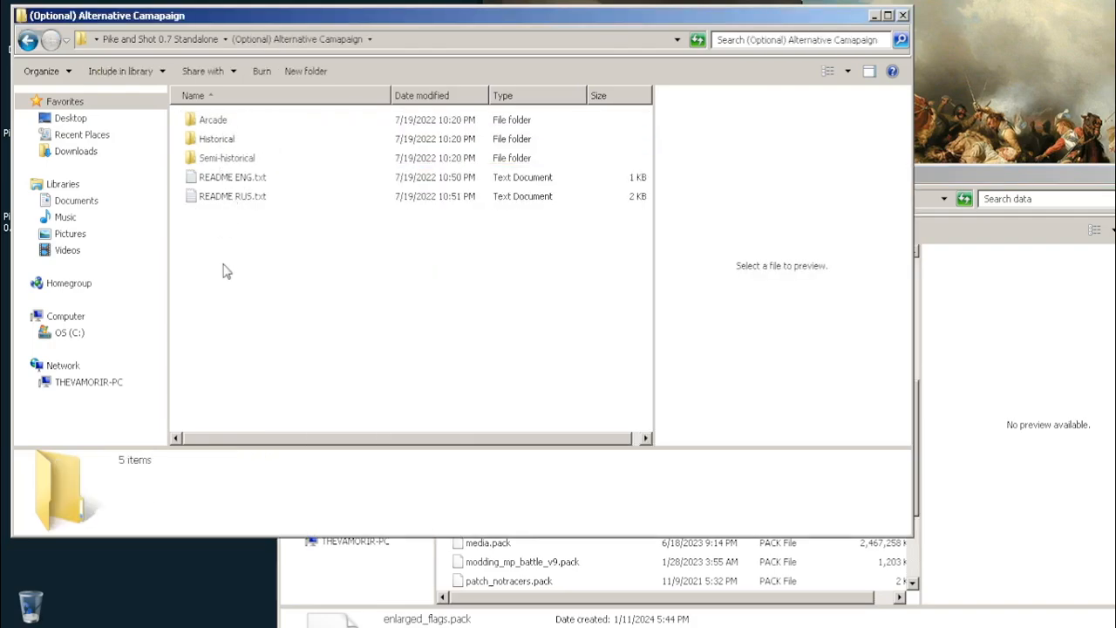
{"action": "left_click", "coordinate": [216, 141]}
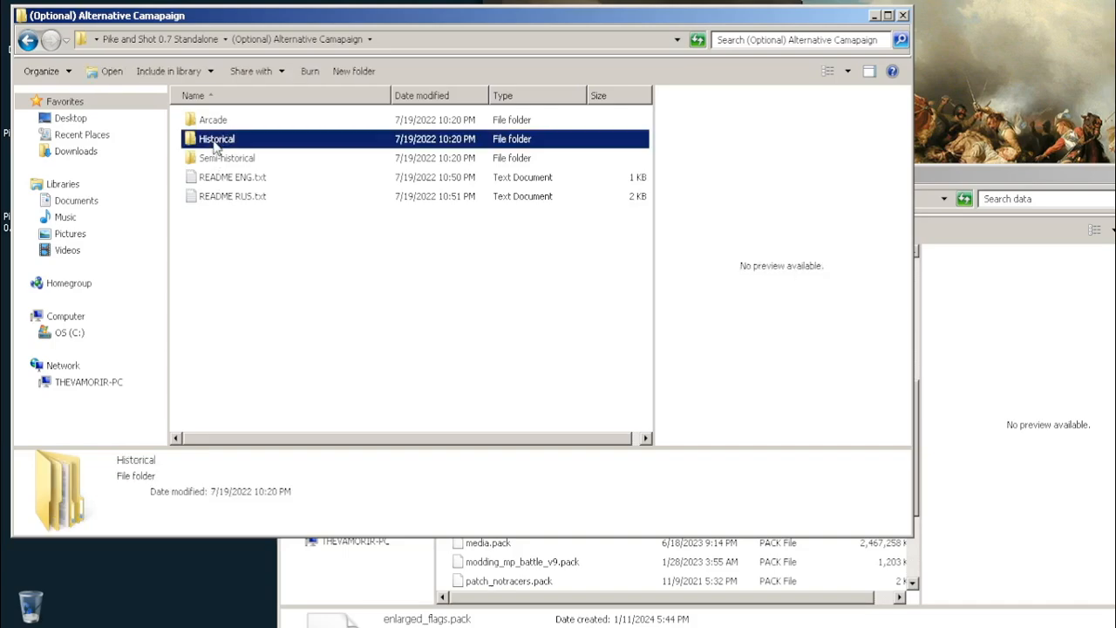
{"action": "double_click", "coordinate": [222, 143]}
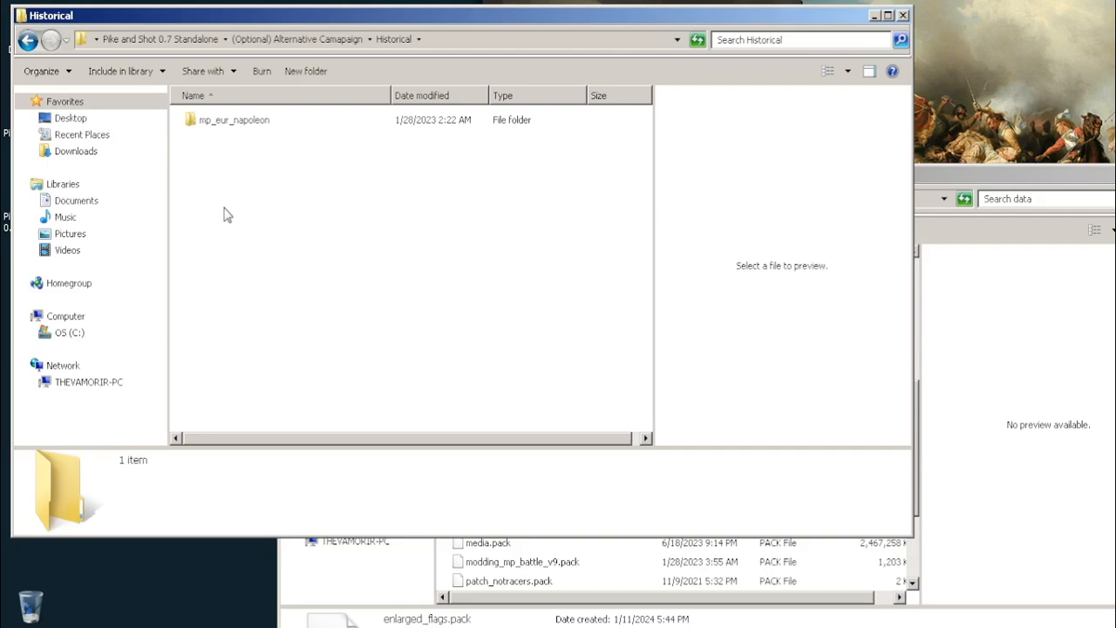
{"action": "left_click", "coordinate": [945, 192]}
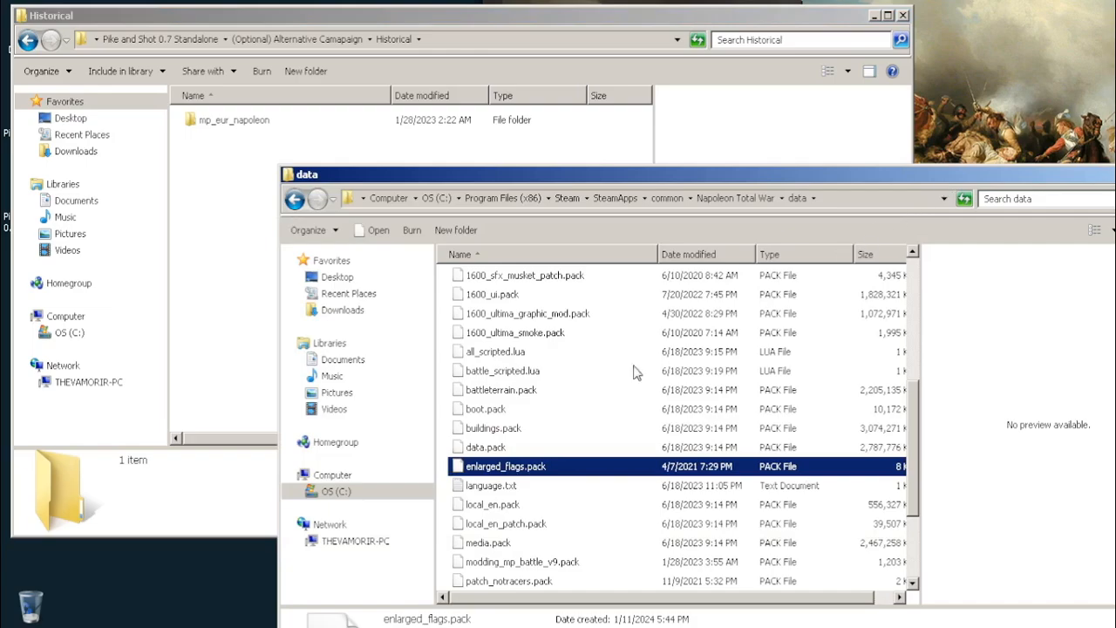
{"action": "left_click", "coordinate": [222, 149]}
{"action": "left_click", "coordinate": [27, 40]}
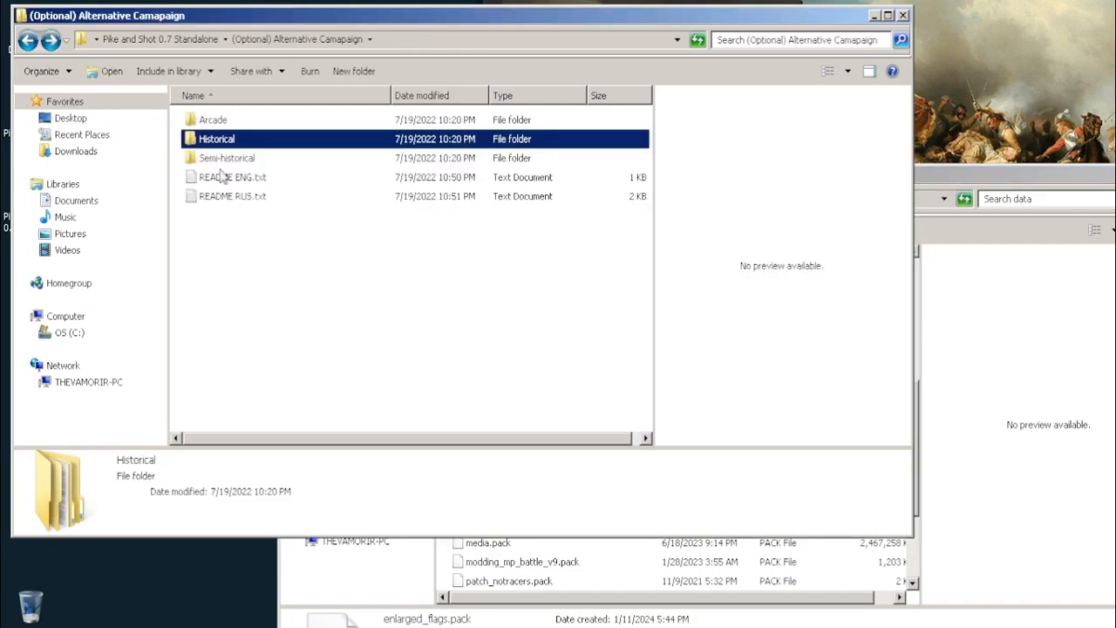
{"action": "double_click", "coordinate": [233, 145]}
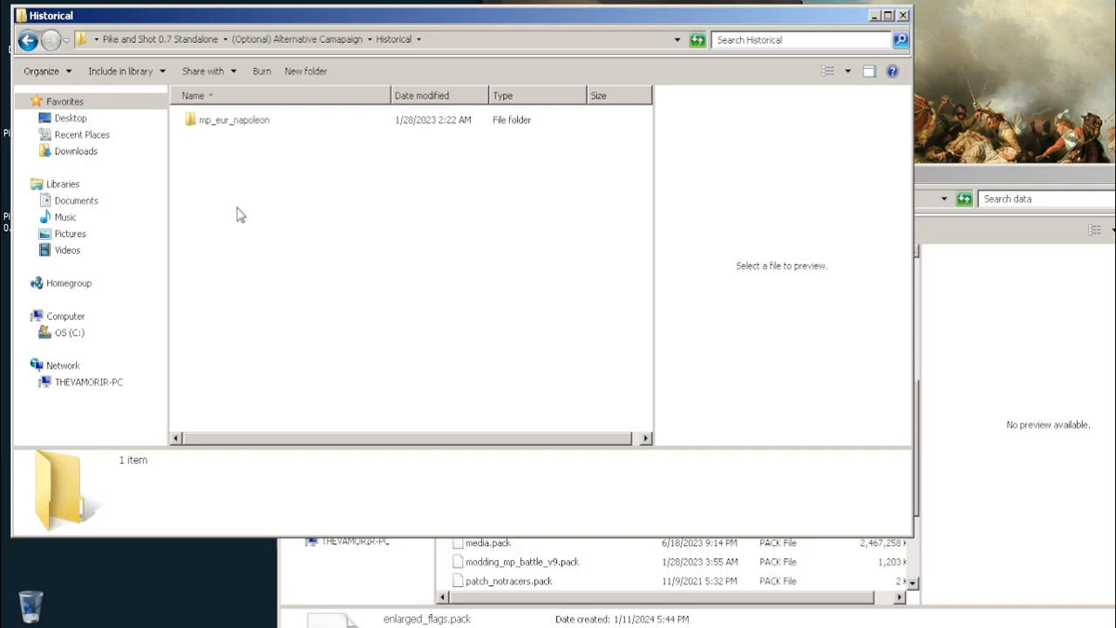
{"action": "key", "text": "BackSpace"}
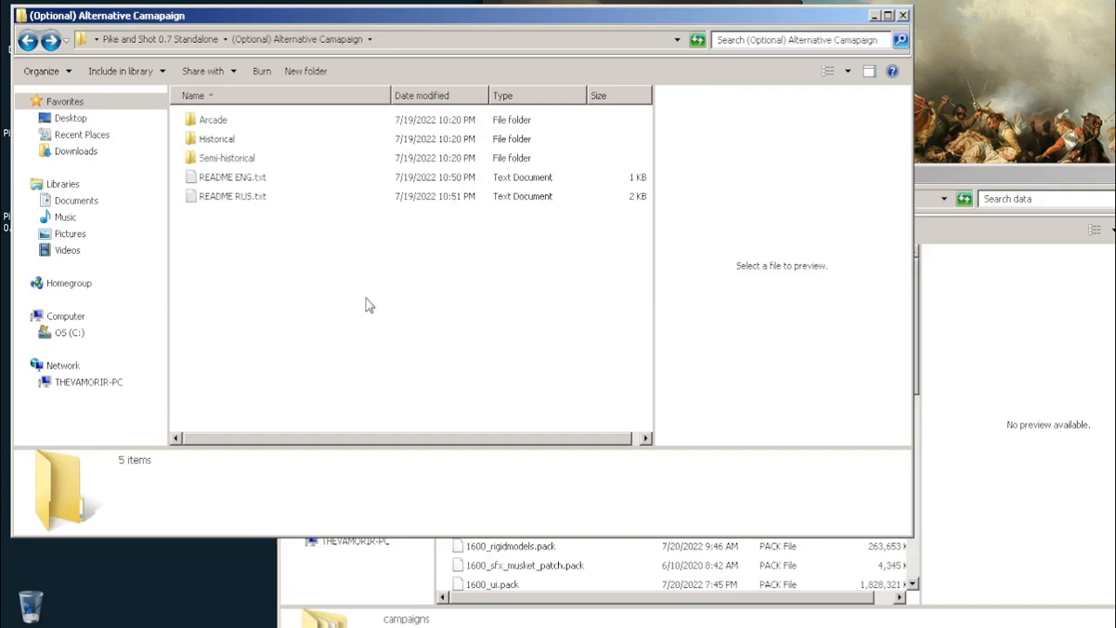
{"action": "double_click", "coordinate": [211, 144]}
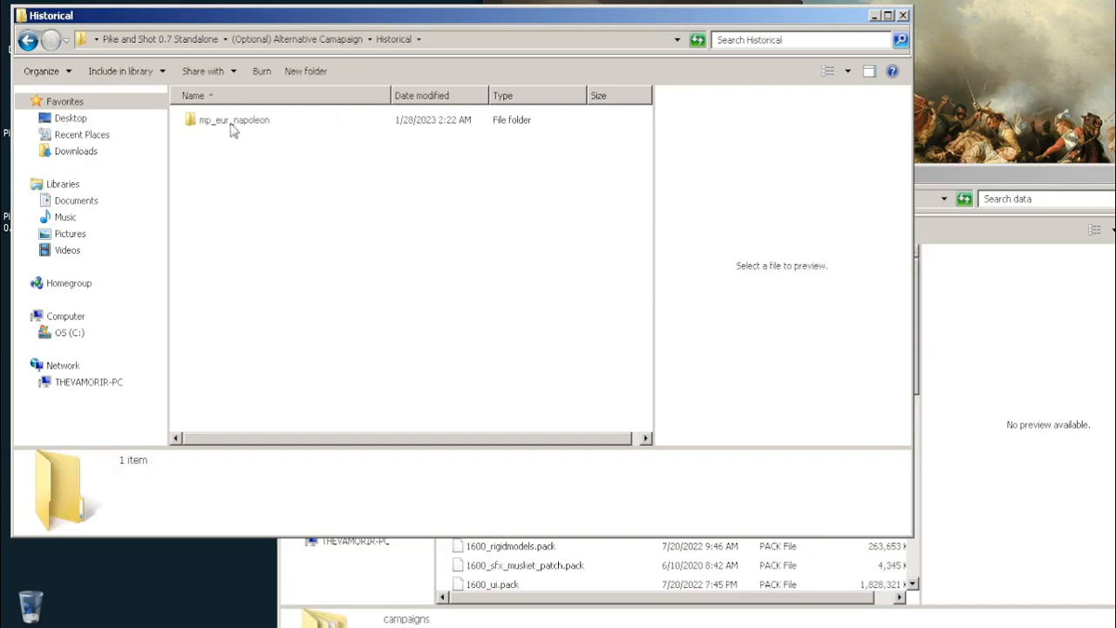
Open the campaigns folder inside the game's data folder and locate its mp_eur_napoleon folder
{"action": "left_click", "coordinate": [920, 177]}
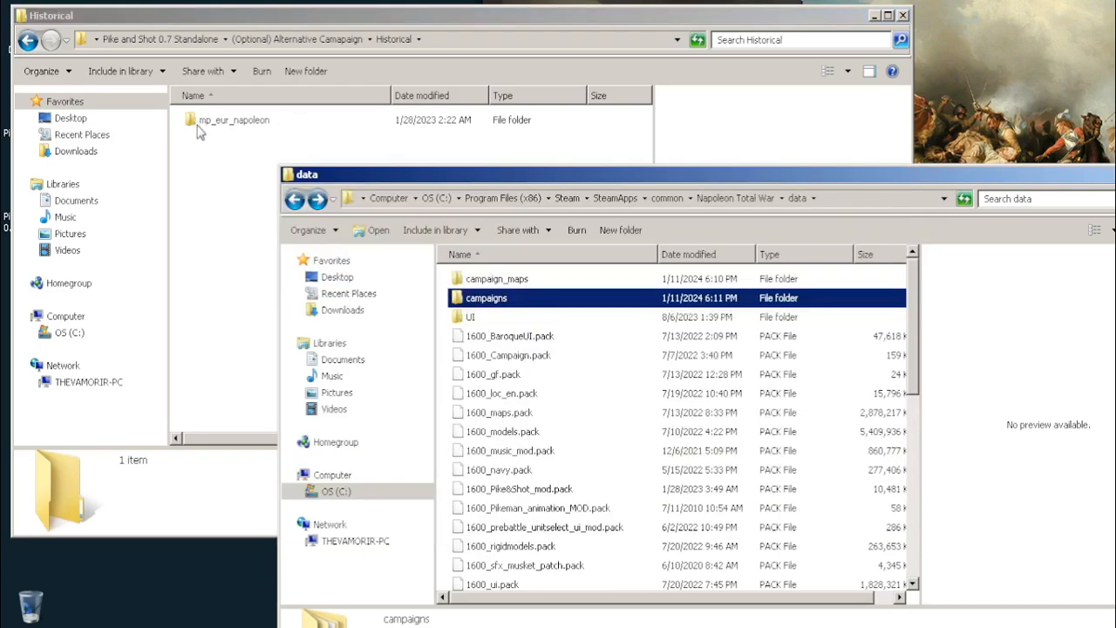
{"action": "left_click", "coordinate": [499, 567]}
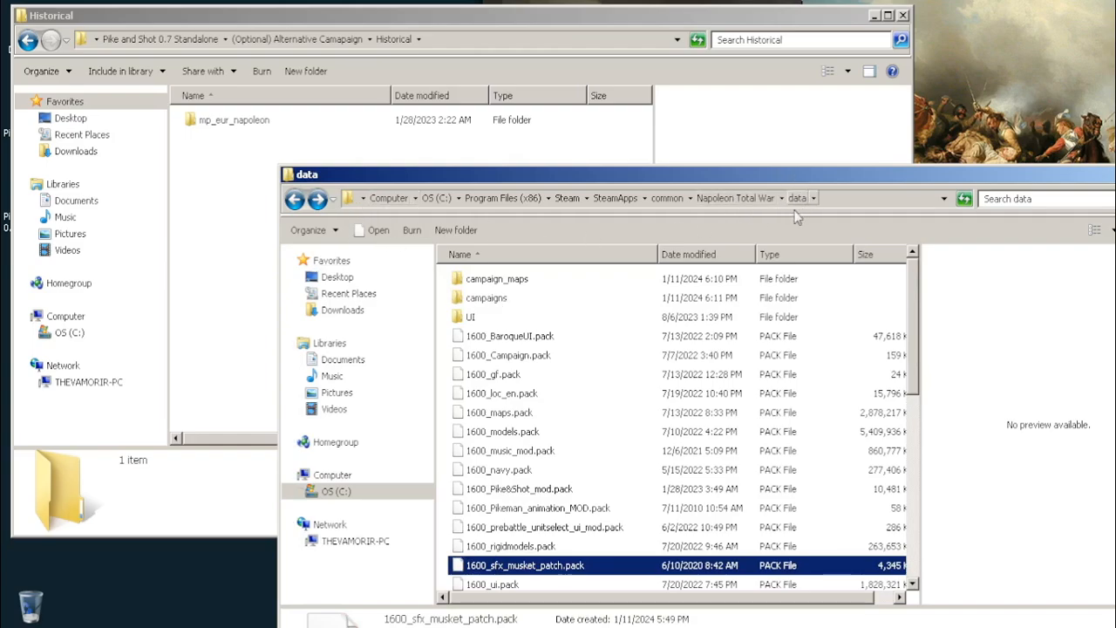
{"action": "left_click", "coordinate": [737, 197]}
{"action": "double_click", "coordinate": [471, 279]}
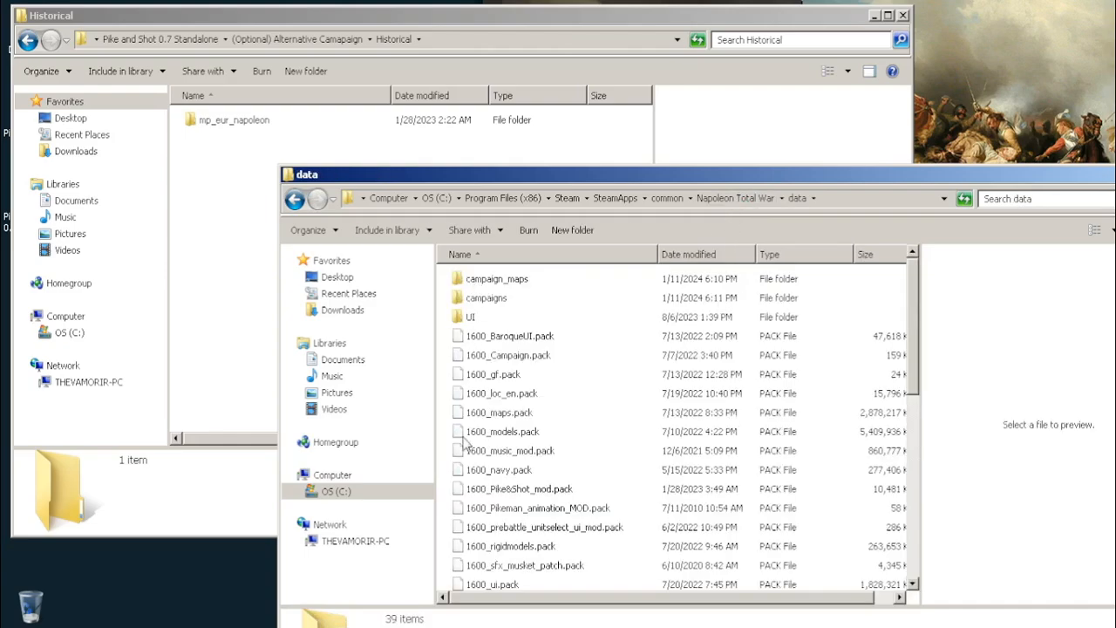
{"action": "double_click", "coordinate": [496, 301]}
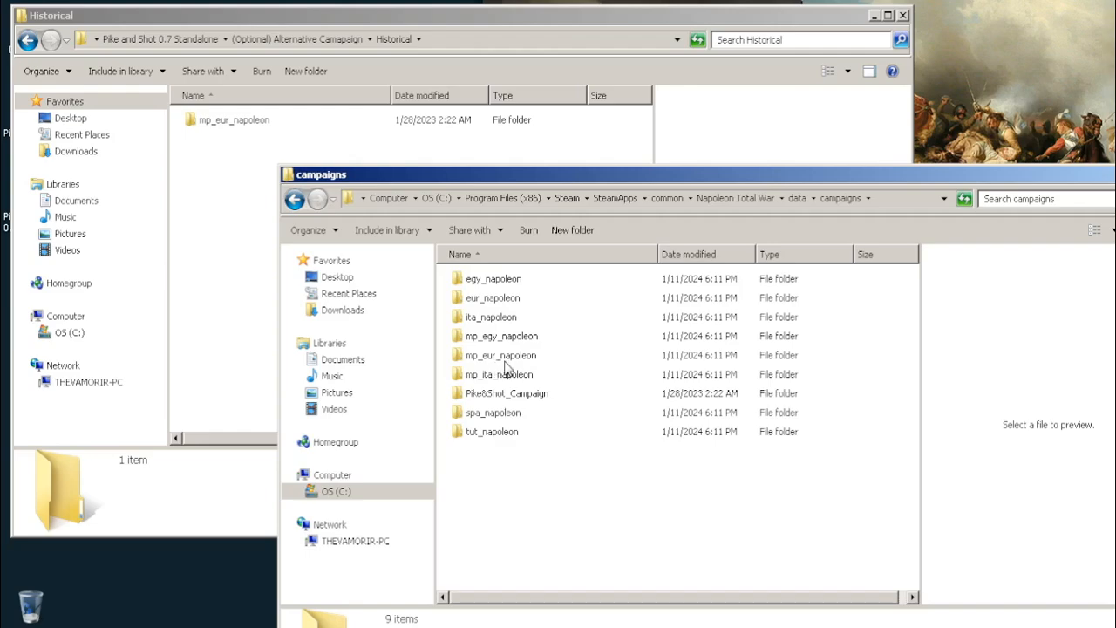
{"action": "left_click", "coordinate": [504, 362]}
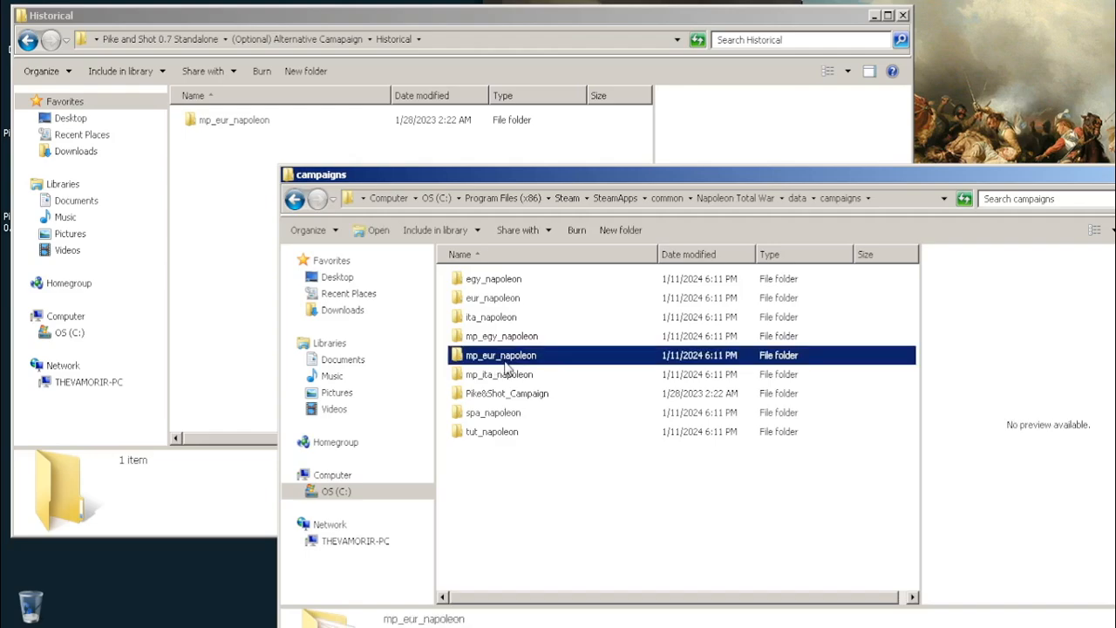
Move the Historical mp_eur_napoleon folder into the game's campaigns folder, merging the folders and replacing all conflicting files
{"action": "left_click", "coordinate": [248, 270]}
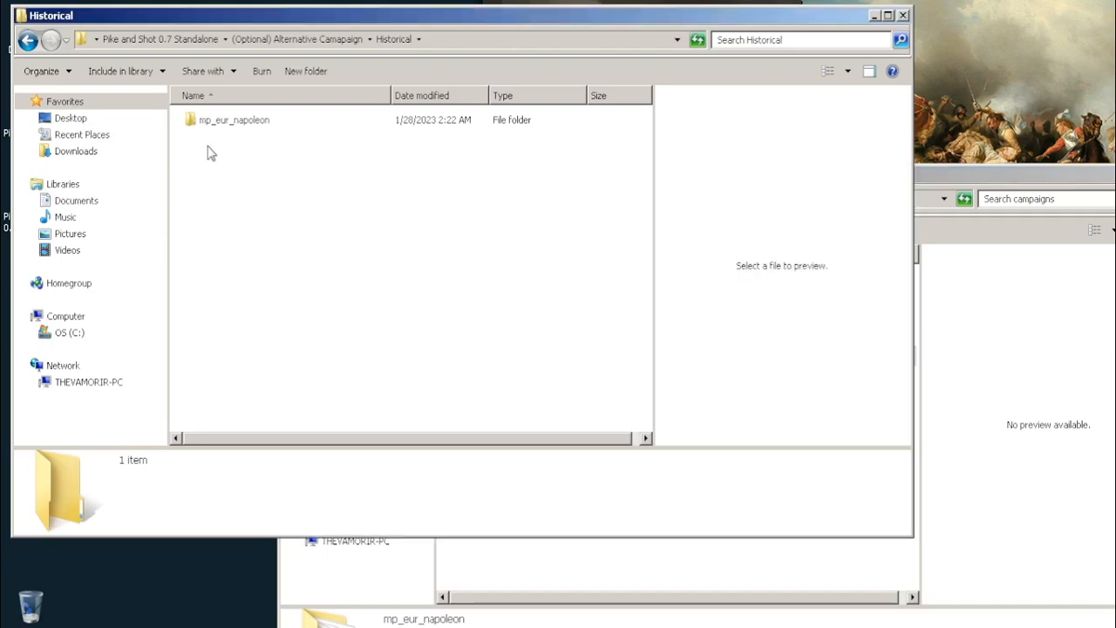
{"action": "left_click", "coordinate": [220, 122]}
{"action": "left_click_drag", "start_coordinate": [504, 510], "coordinate": [538, 559]}
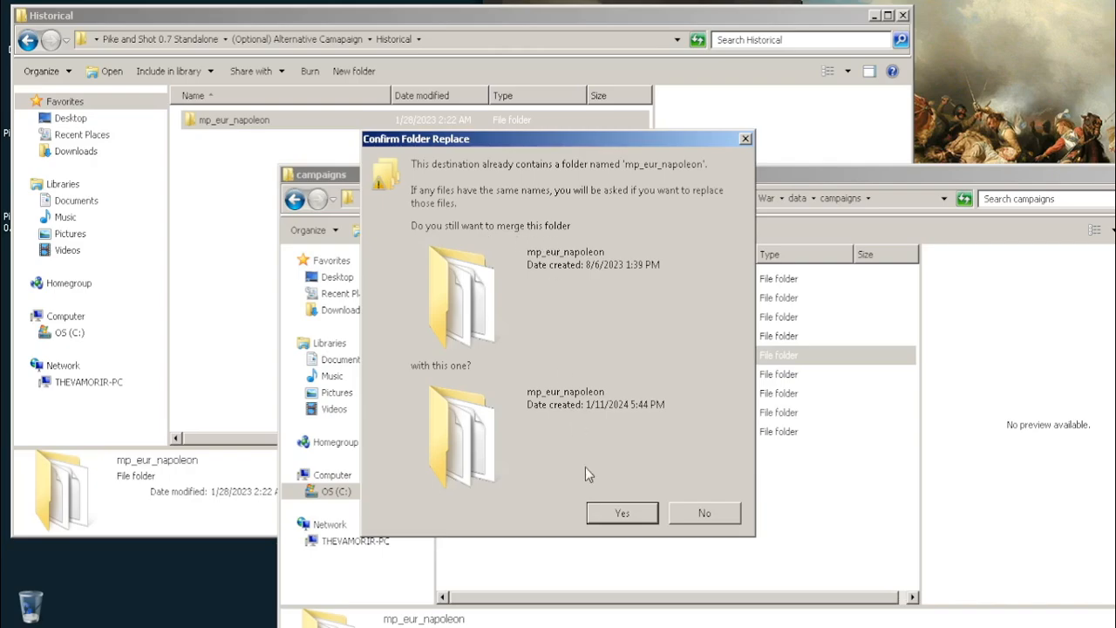
{"action": "left_click", "coordinate": [598, 511]}
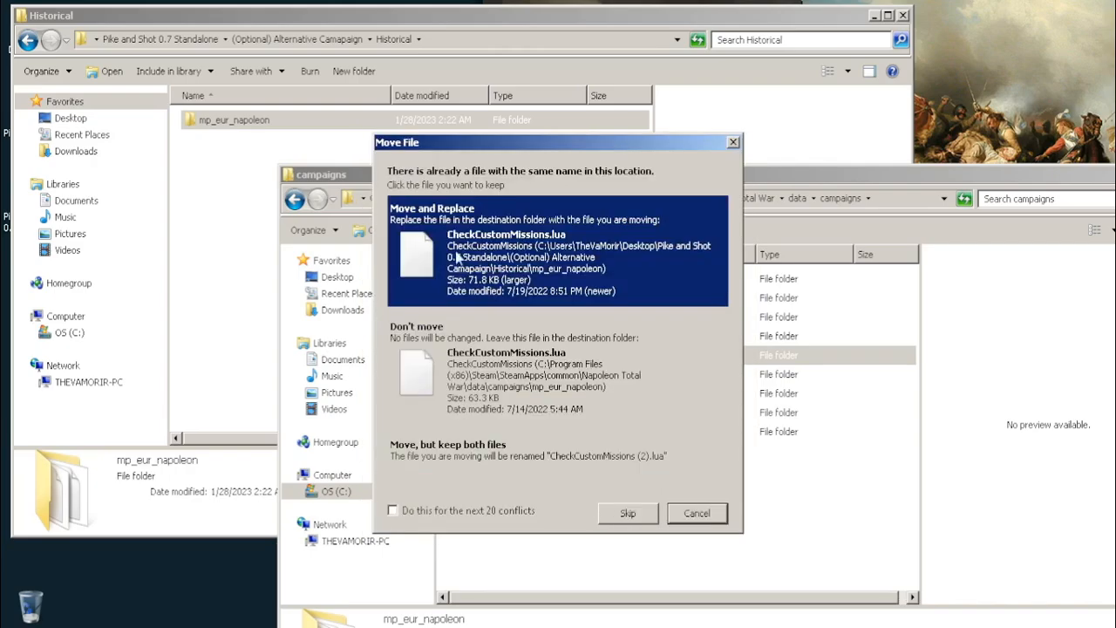
{"action": "left_click", "coordinate": [395, 511]}
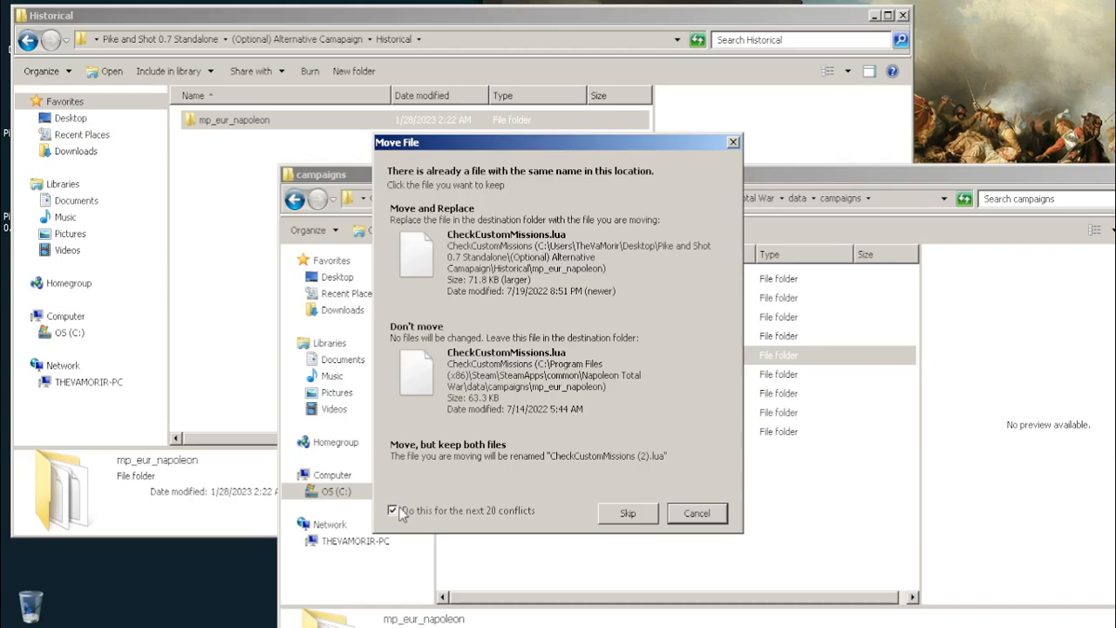
{"action": "left_click", "coordinate": [499, 284]}
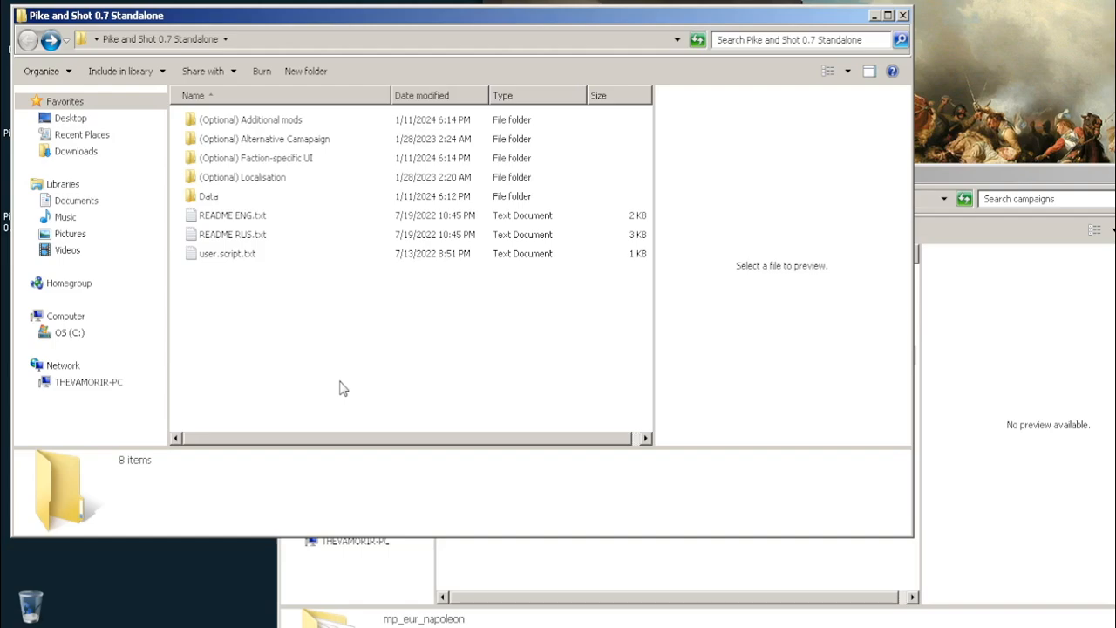
Preview user.script.txt in the mod's main folder and check README ENG.txt for the path where that file has to go
{"action": "left_click", "coordinate": [225, 254]}
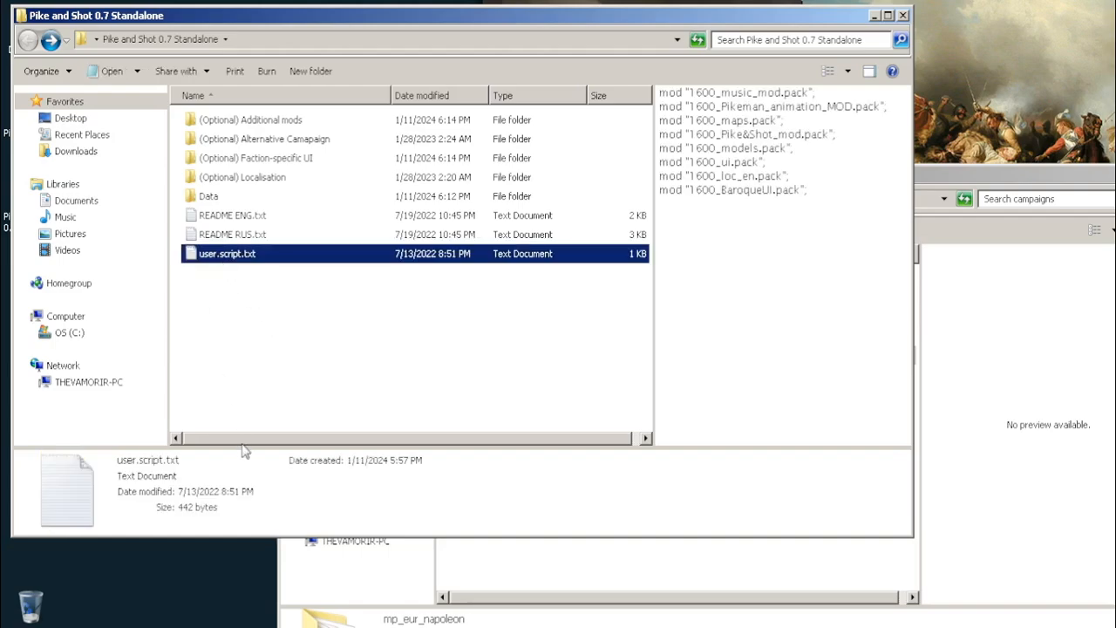
{"action": "left_click", "coordinate": [263, 400]}
{"action": "double_click", "coordinate": [217, 218]}
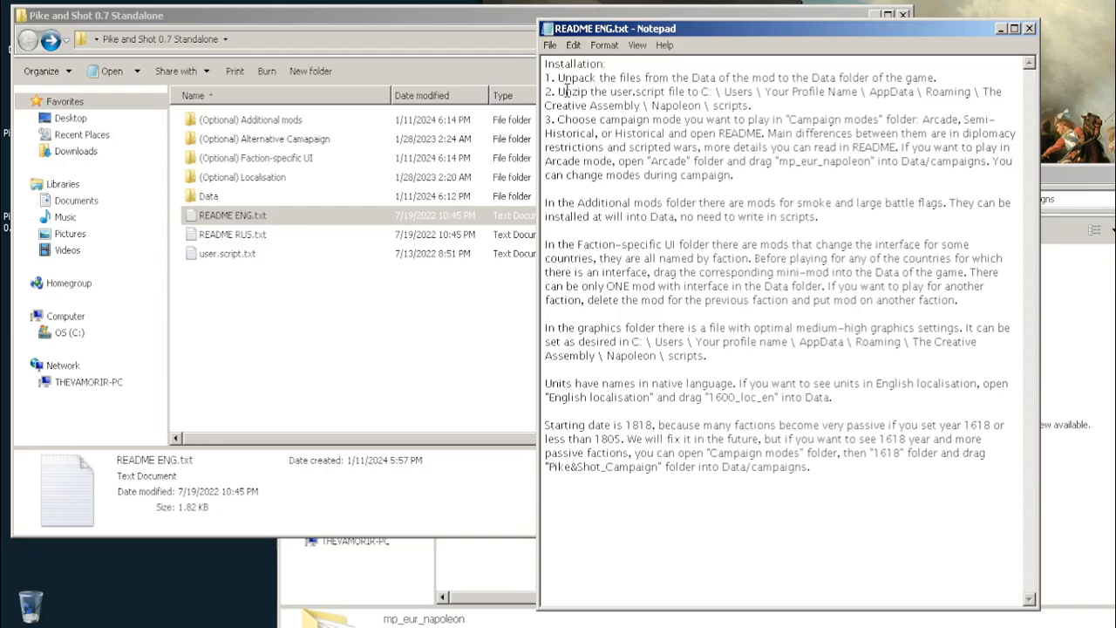
{"action": "left_click_drag", "start_coordinate": [545, 92], "coordinate": [751, 105]}
{"action": "left_click", "coordinate": [667, 90]}
{"action": "left_click", "coordinate": [700, 92]}
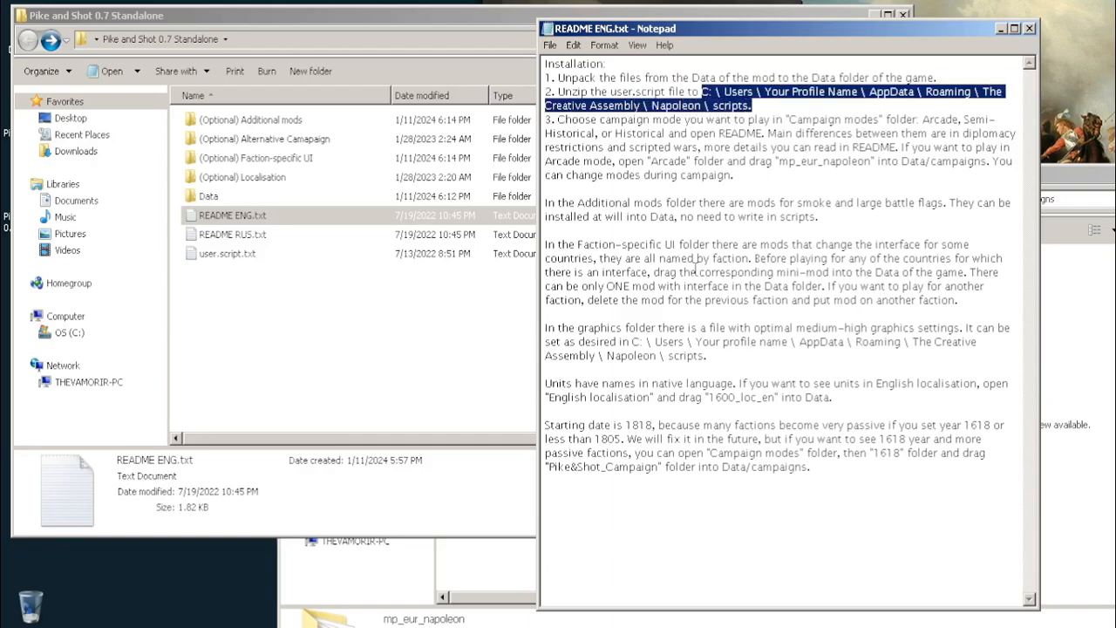
{"action": "left_click", "coordinate": [323, 334]}
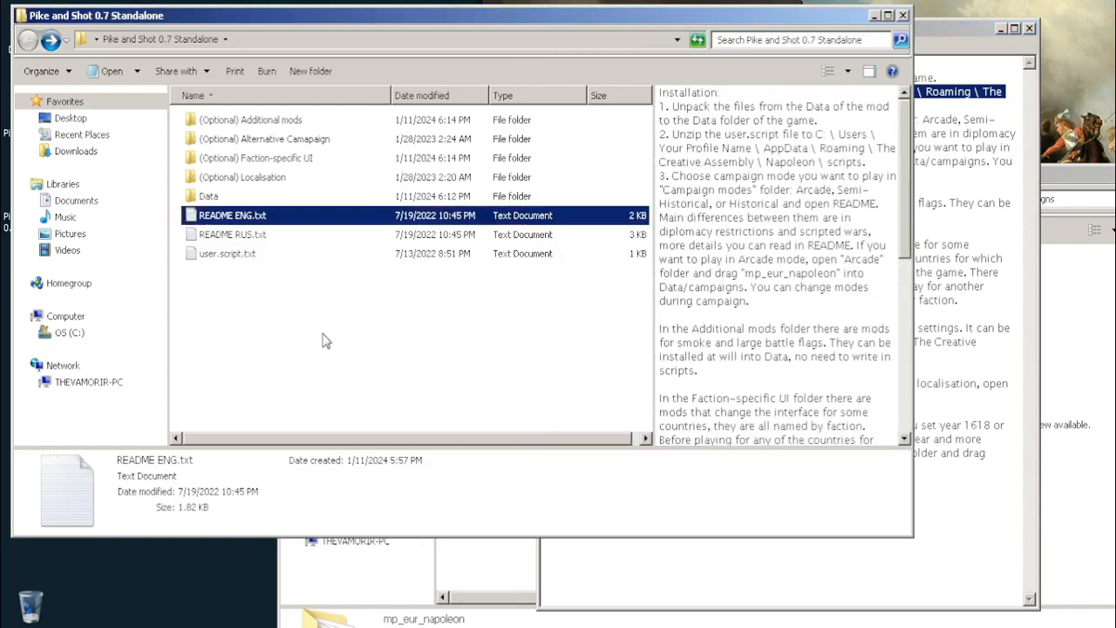
{"action": "left_click", "coordinate": [210, 259]}
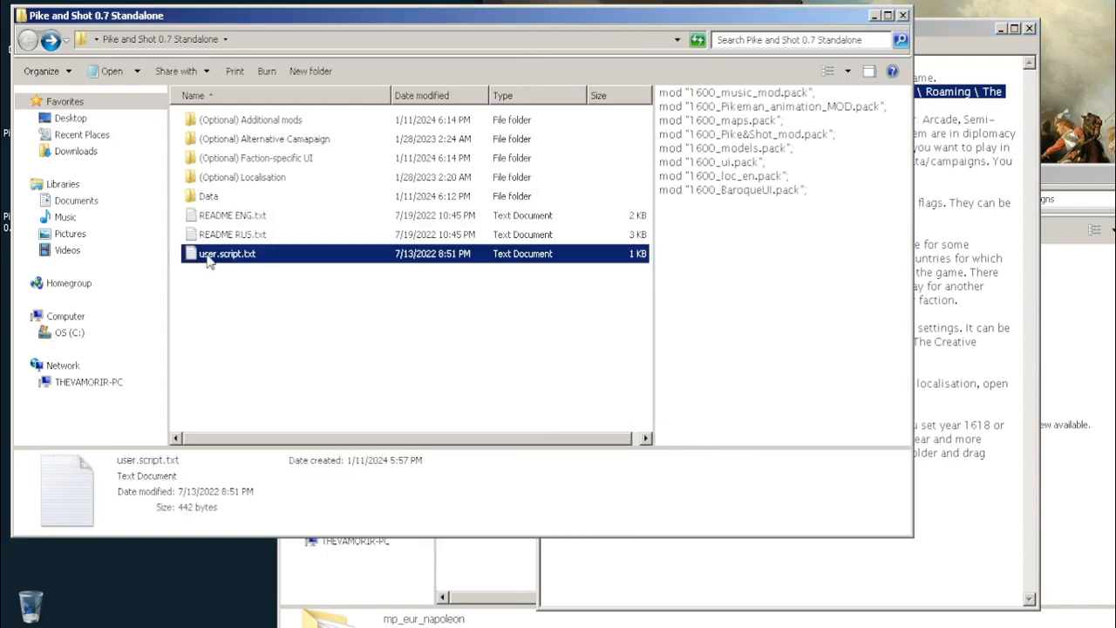
{"action": "left_click", "coordinate": [225, 414]}
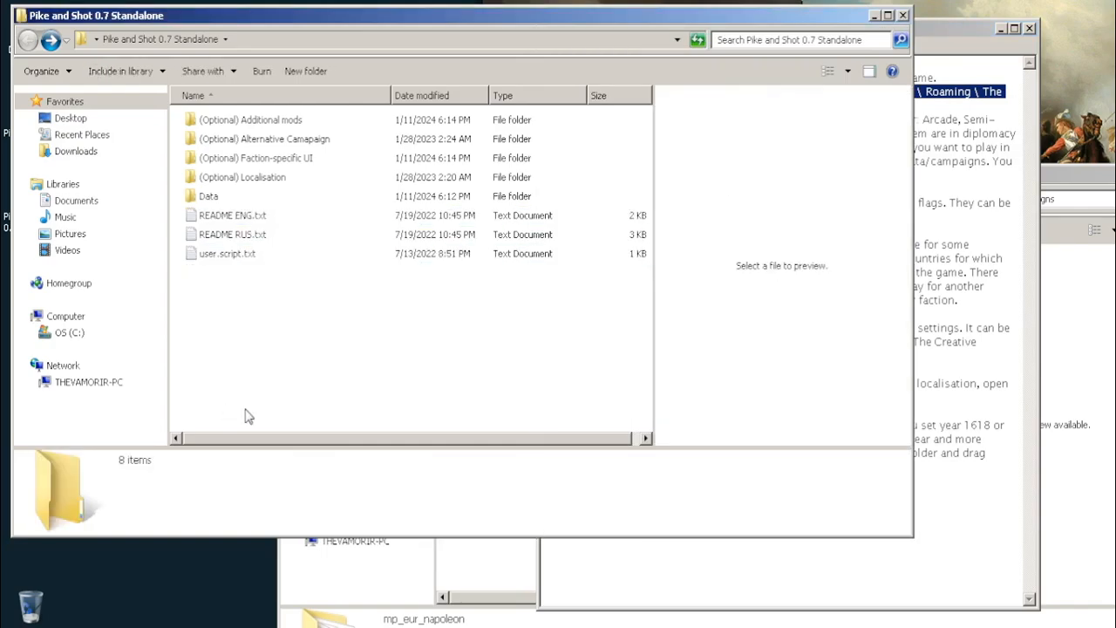